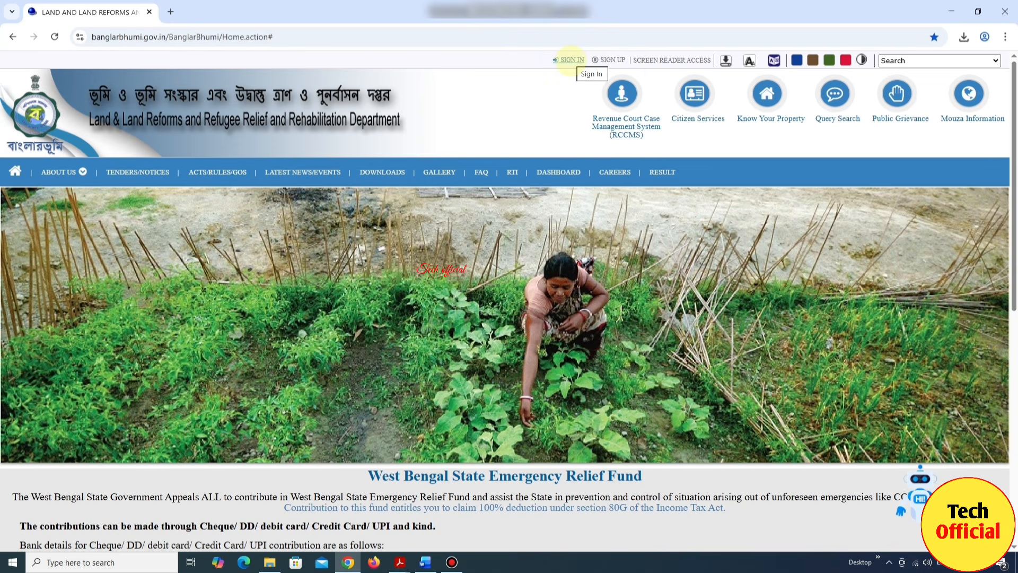
- Enter the username, account password and captcha code, and request a one-time password
click(570, 59)
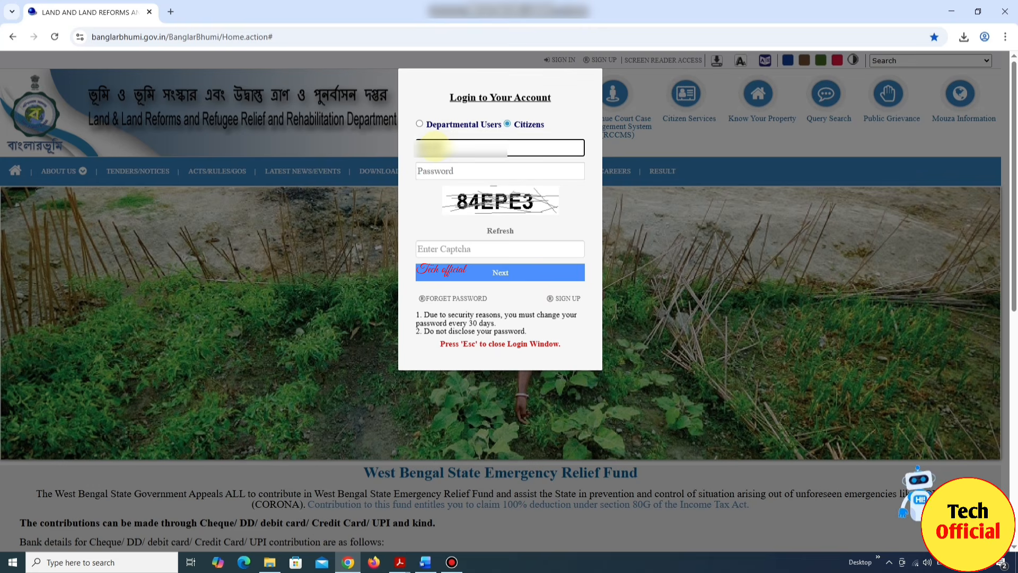
text(...)
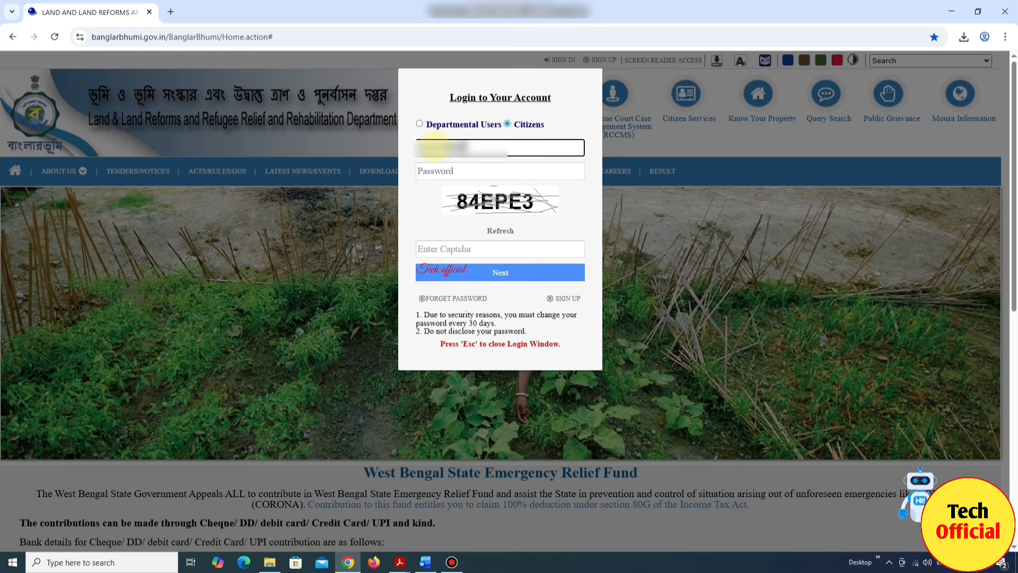
click(476, 172)
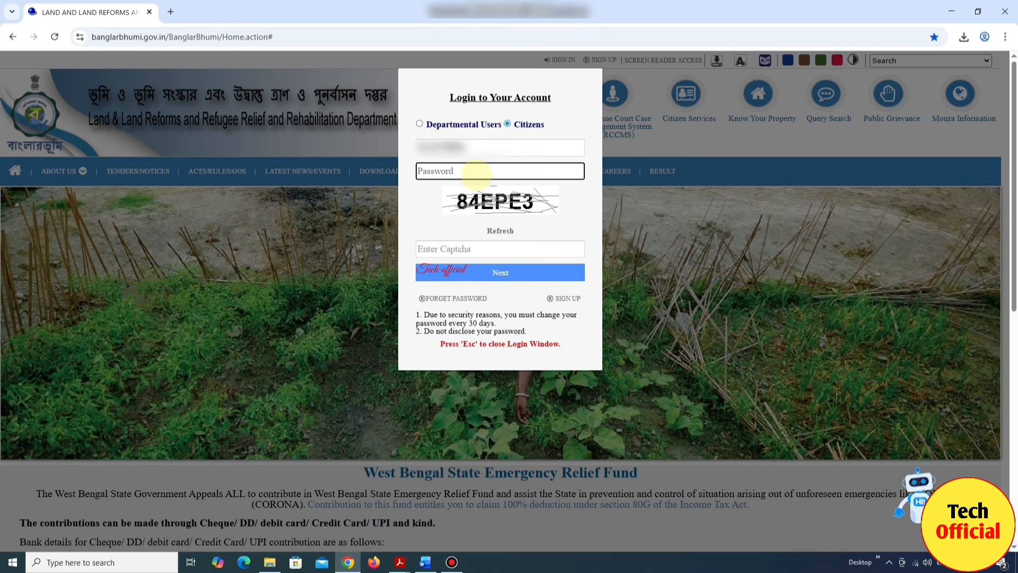
text(•••••••••)
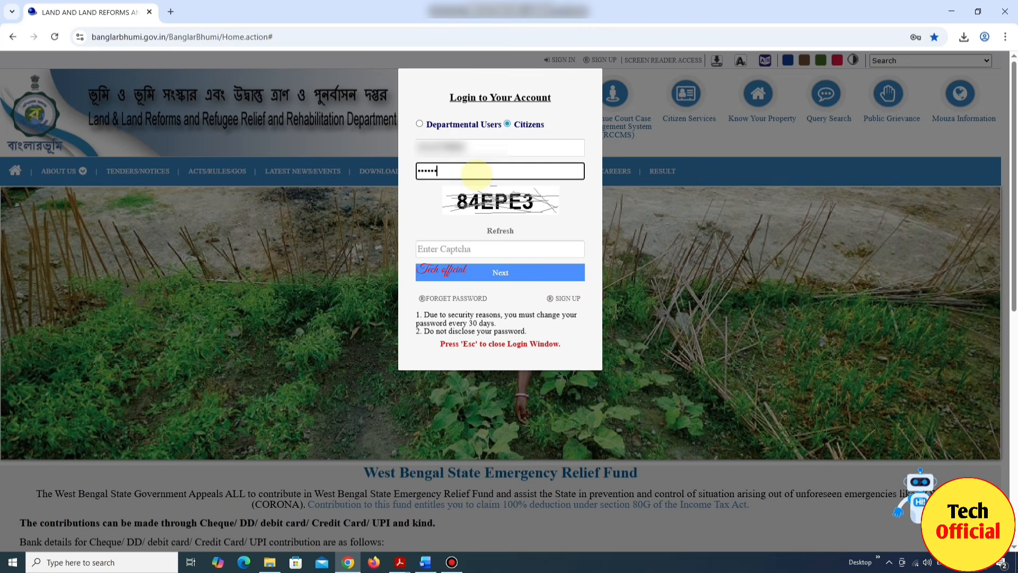
text(•••)
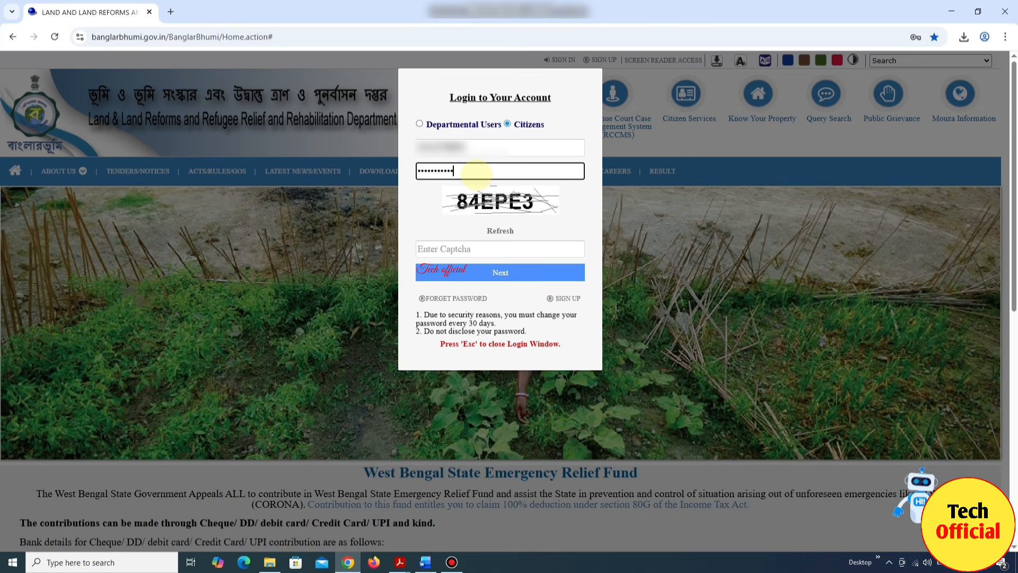
click(430, 250)
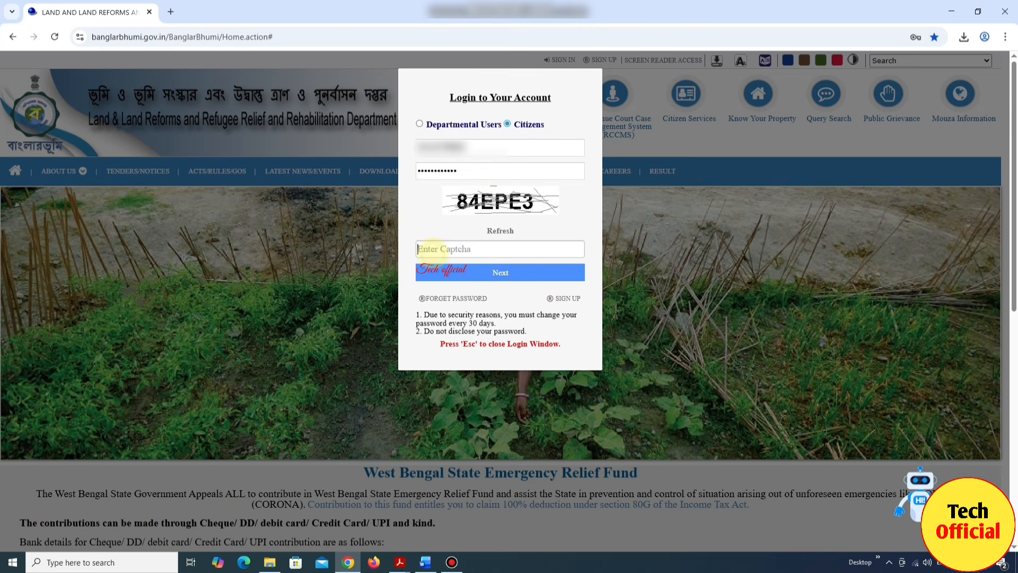
text(84)
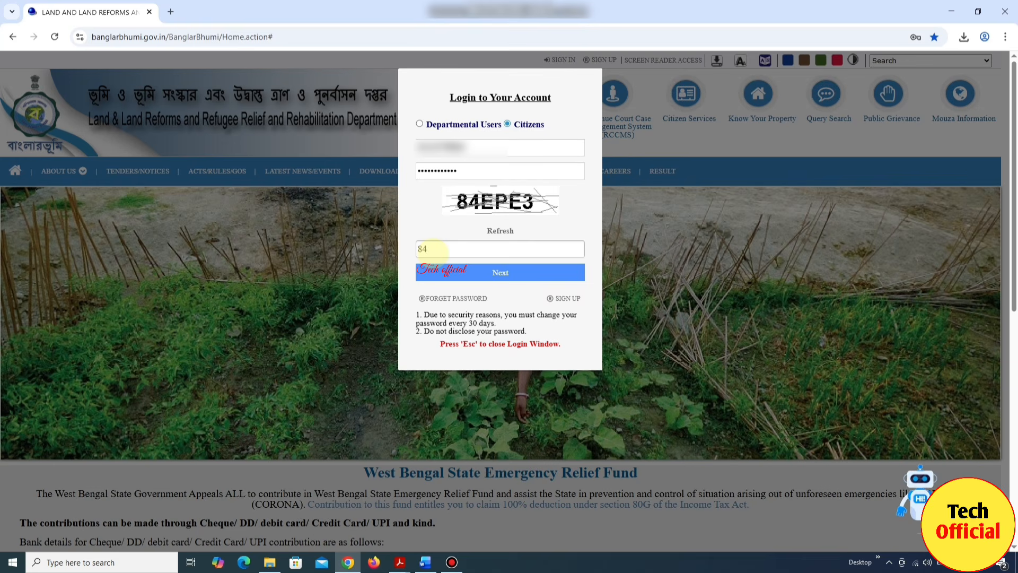
text(E)
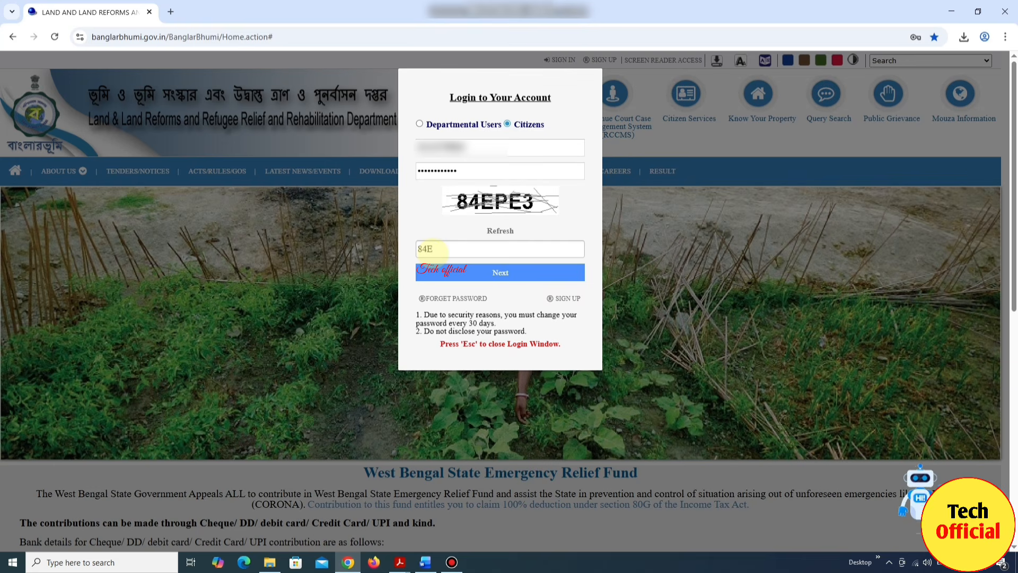
text(PE3)
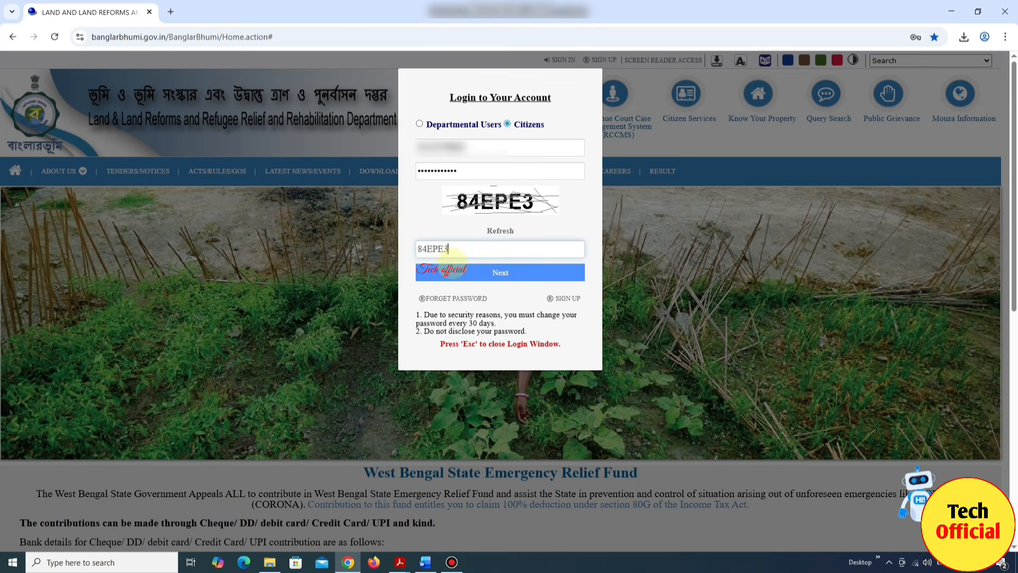
click(471, 270)
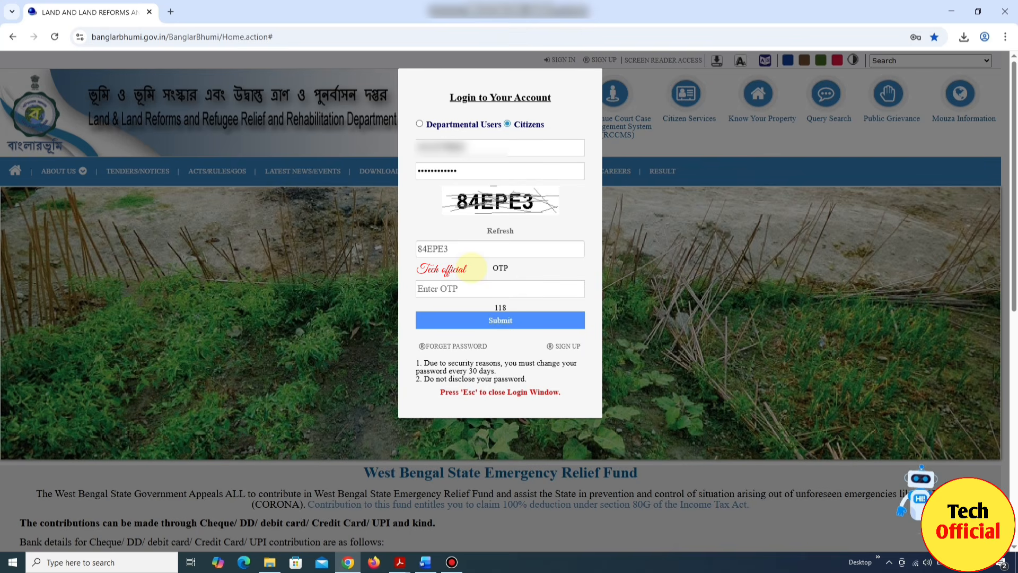
- Enter the received one-time password to finish the citizen sign-in
click(470, 287)
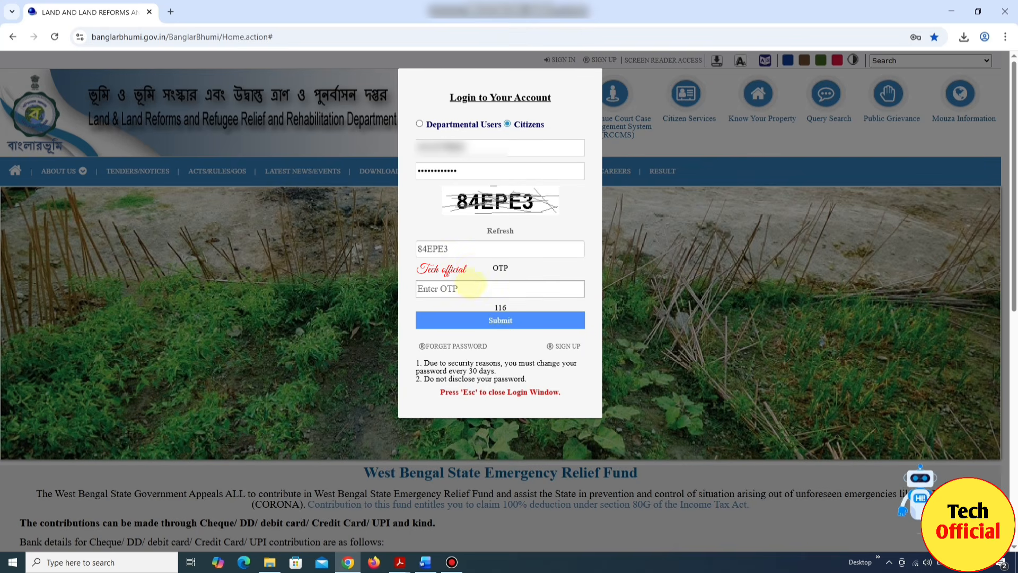
click(467, 286)
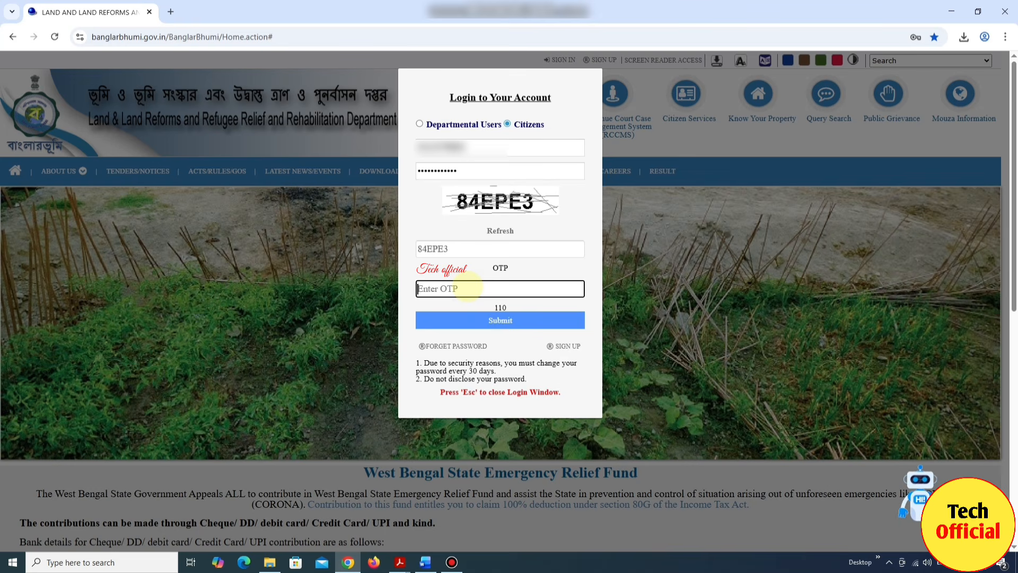
click(500, 321)
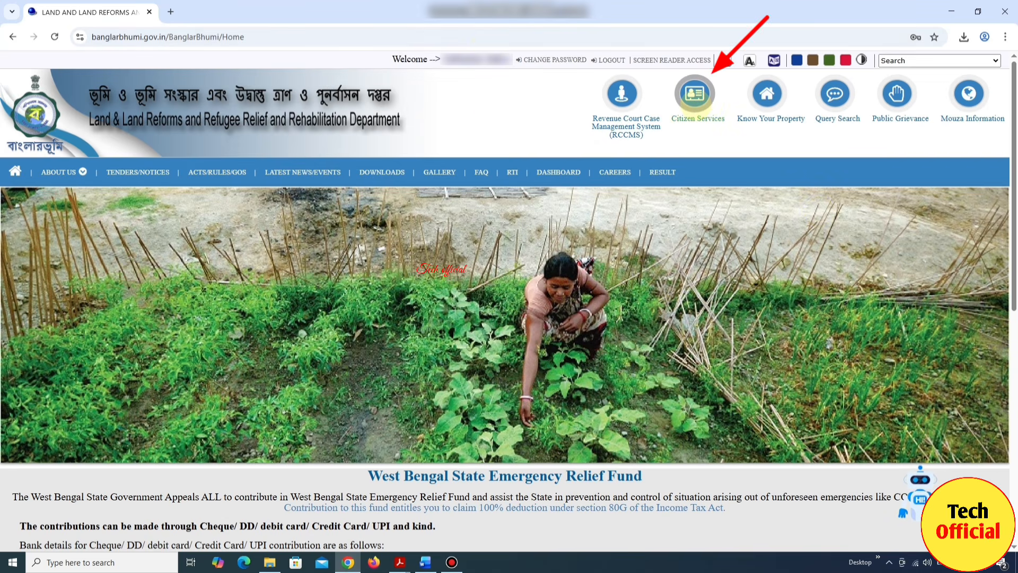
- Go to Citizen Services > Online Application > Land Revenue(Khajna) Application
click(694, 94)
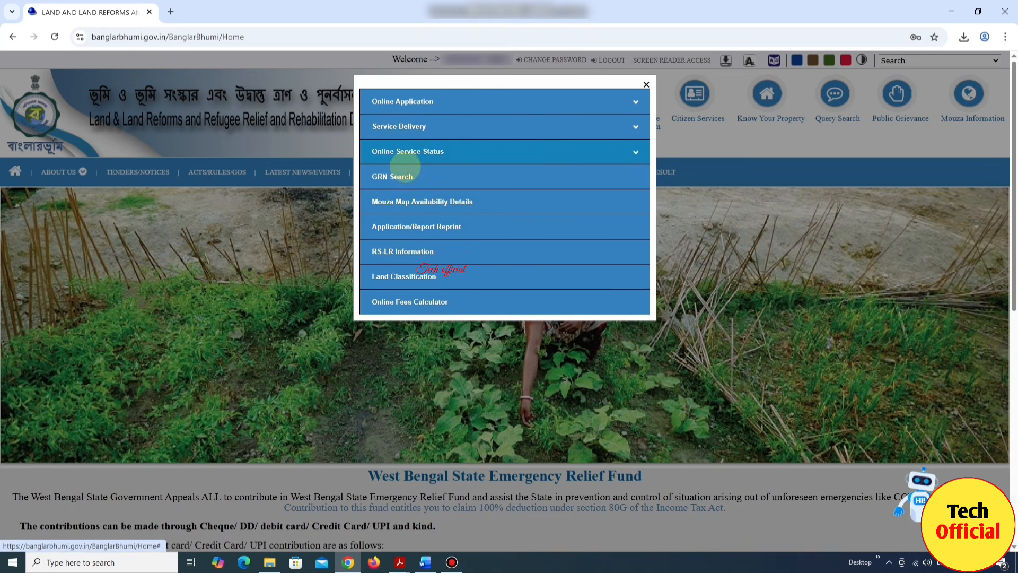
click(635, 102)
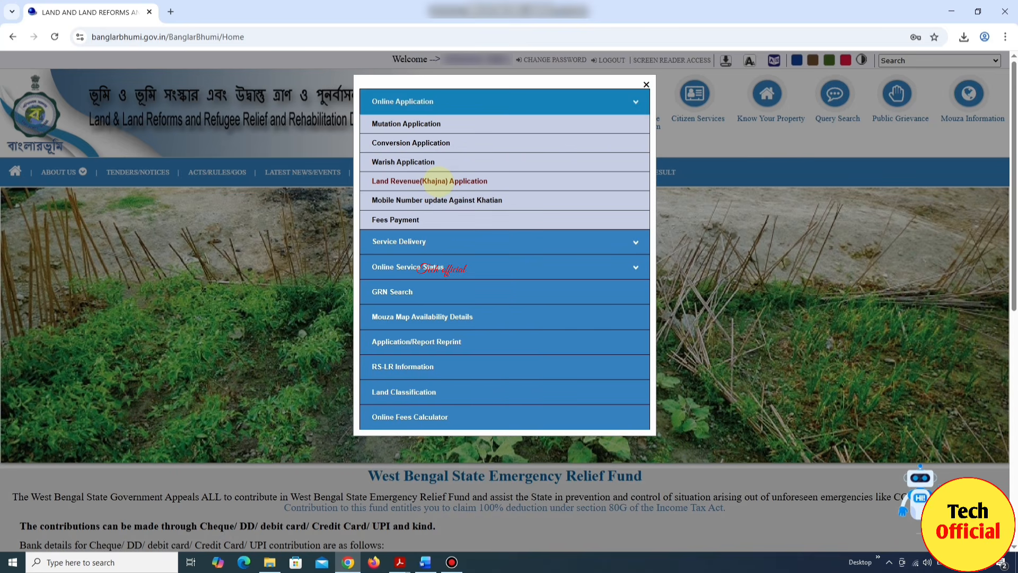
click(438, 180)
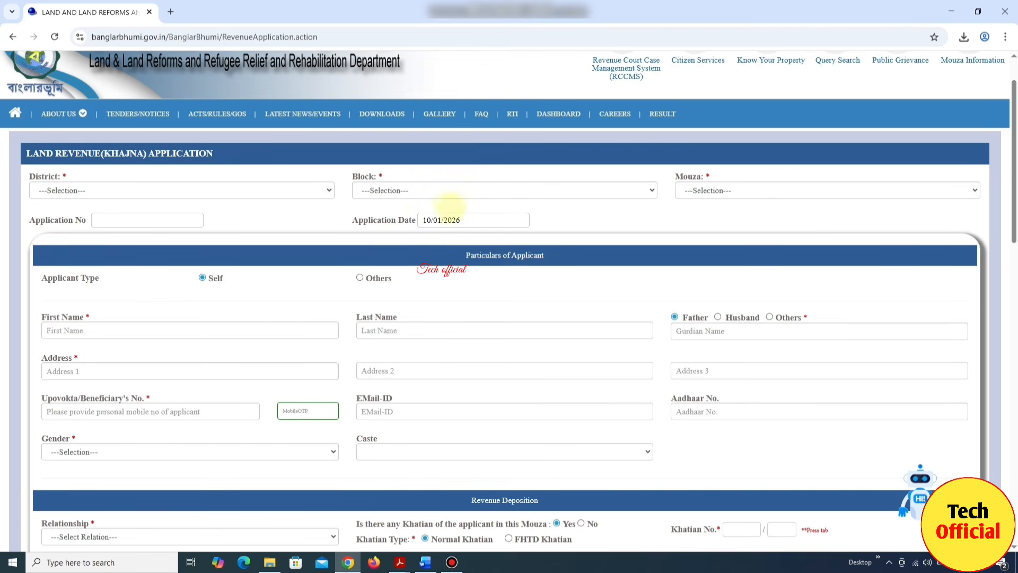
- Pick the land's District, then its Block, then its Mouza from the form's dropdown lists
click(321, 191)
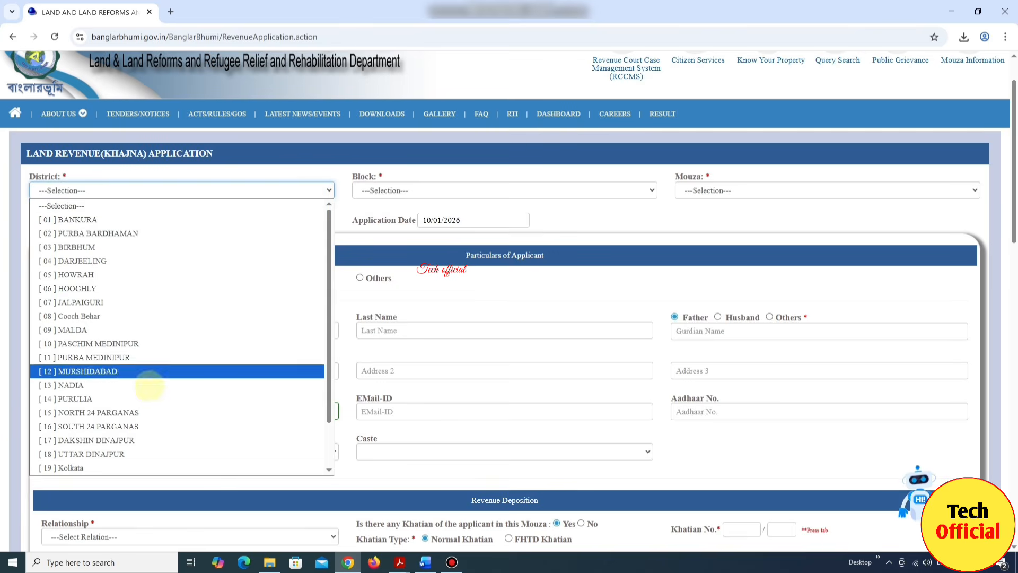
click(109, 357)
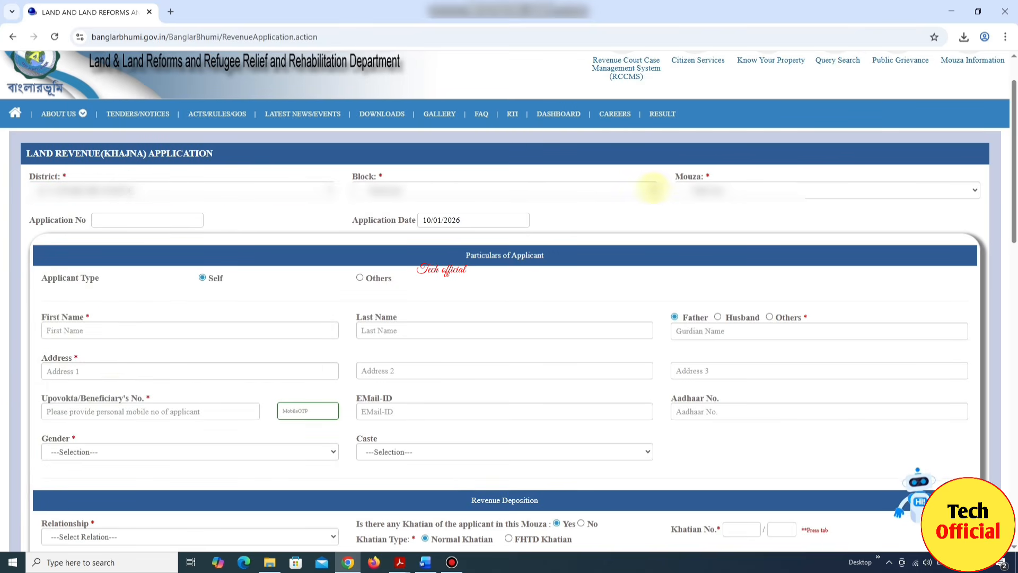
click(652, 188)
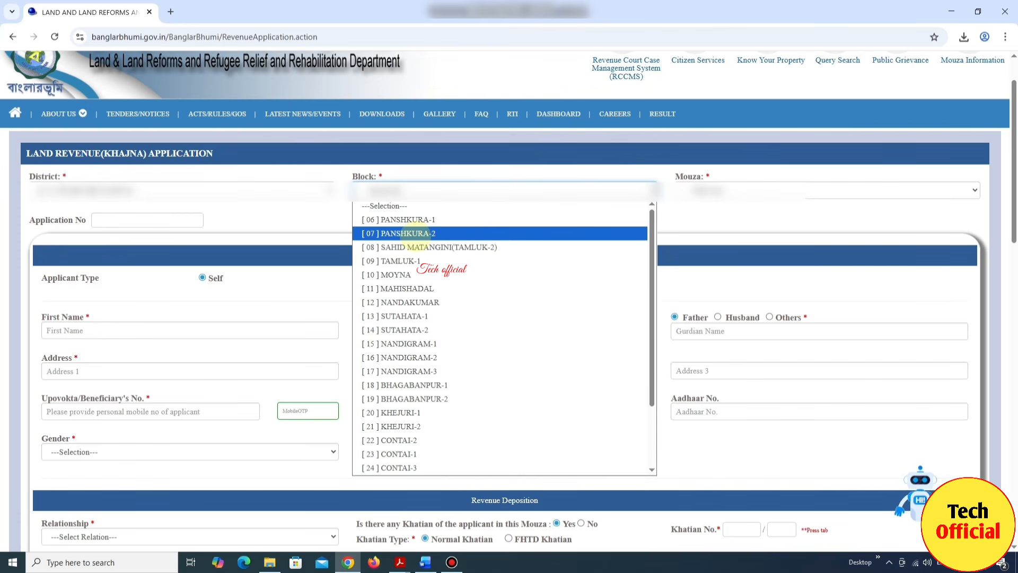
click(415, 234)
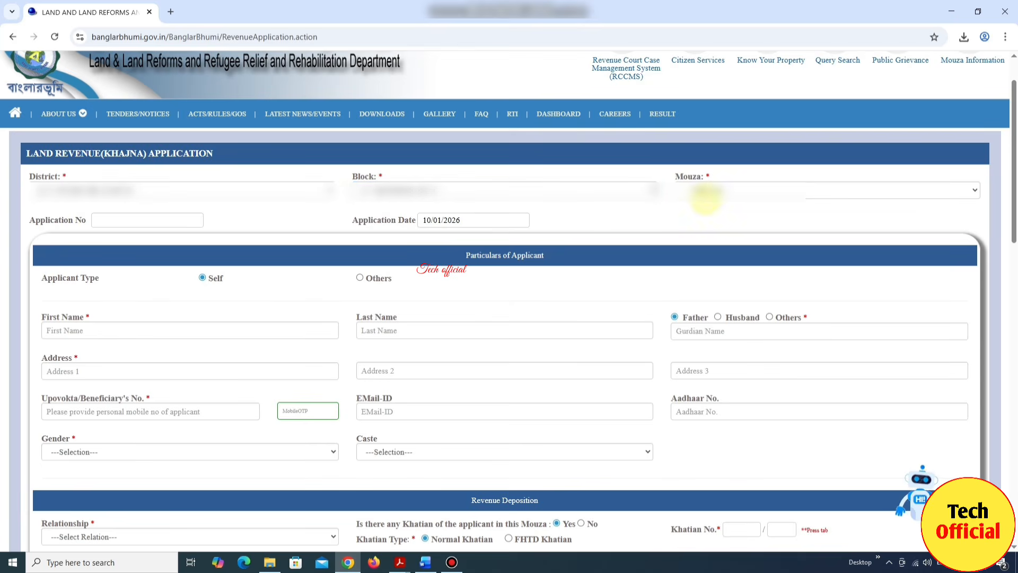
click(709, 191)
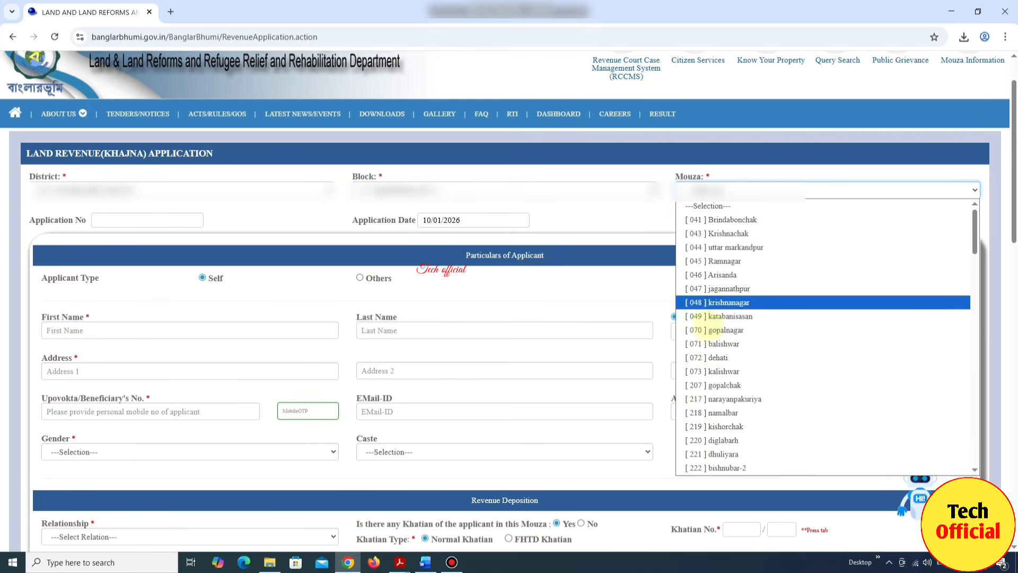
scroll(696, 344, down, 15)
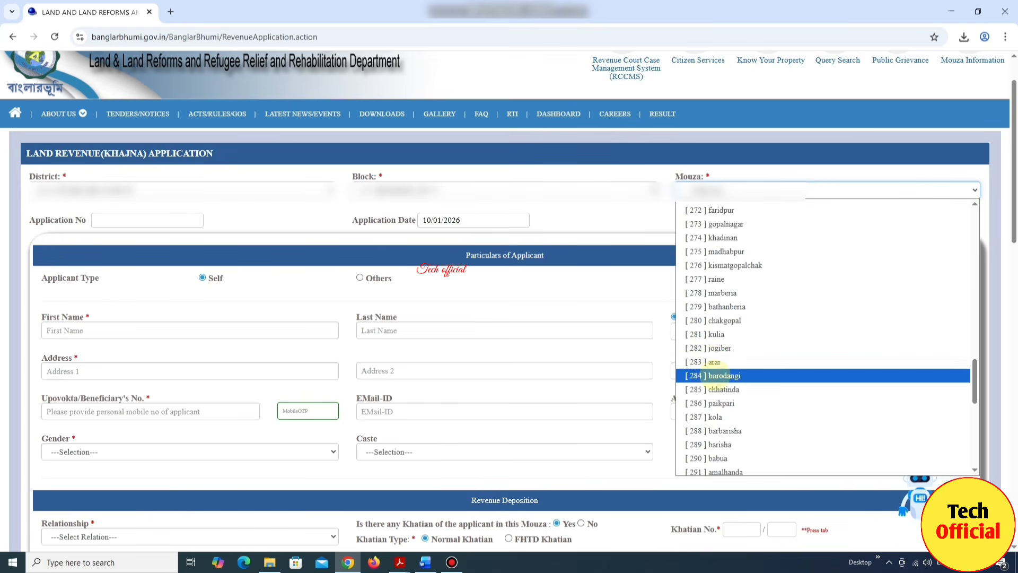
scroll(705, 349, down, 1)
click(711, 348)
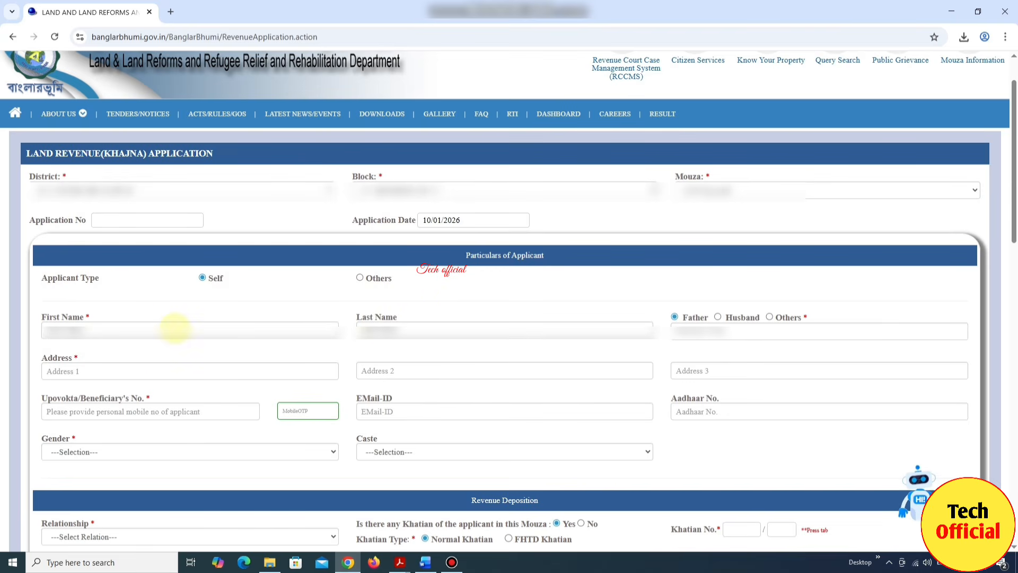
- Correct the applicant's father's name and complete the applicant name fields
click(175, 328)
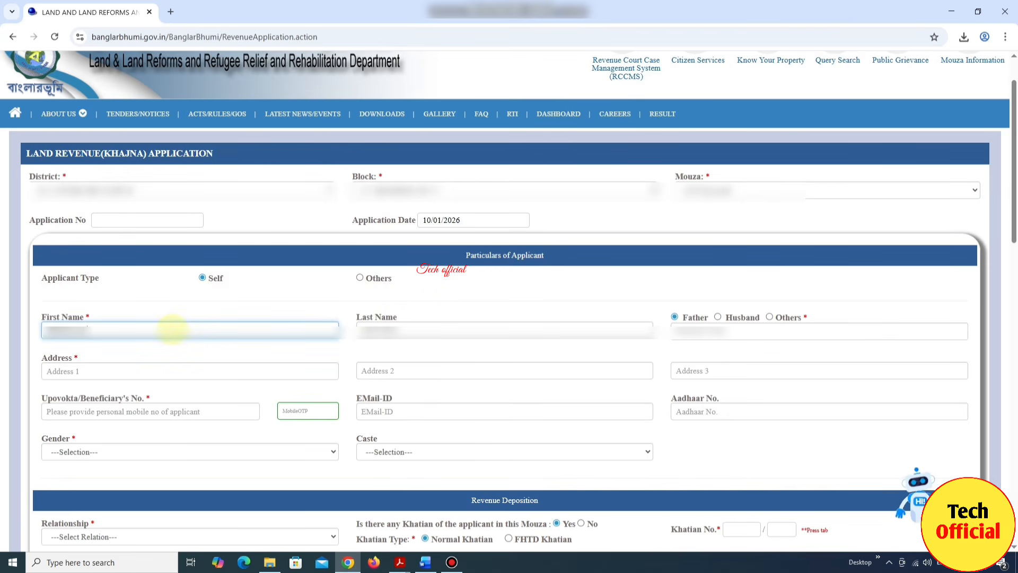
click(686, 333)
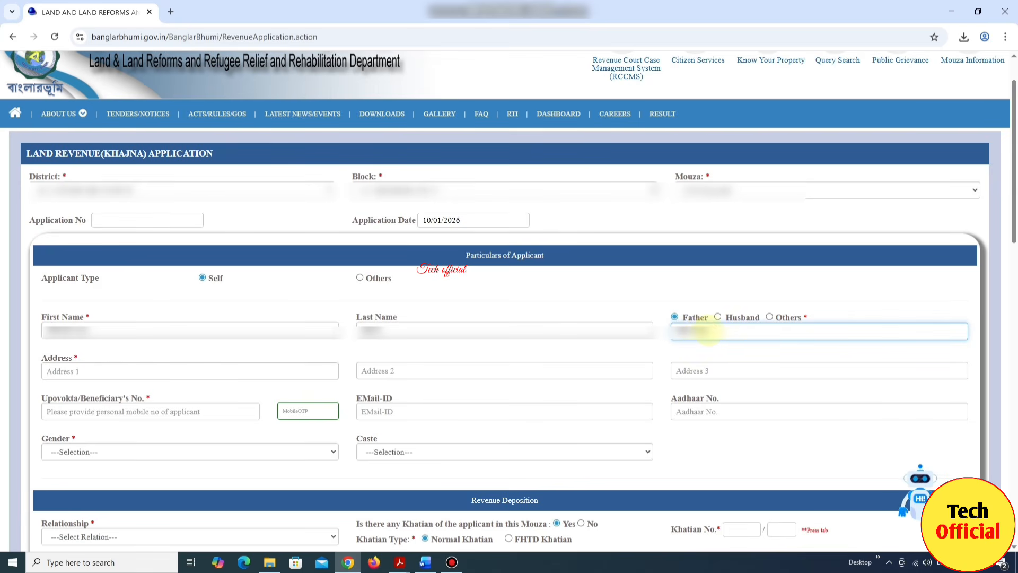
key(BackSpace)
key(BackSpace)
key(BackSpace)
key(BackSpace)
key(BackSpace)
key(BackSpace)
key(BackSpace)
key(BackSpace)
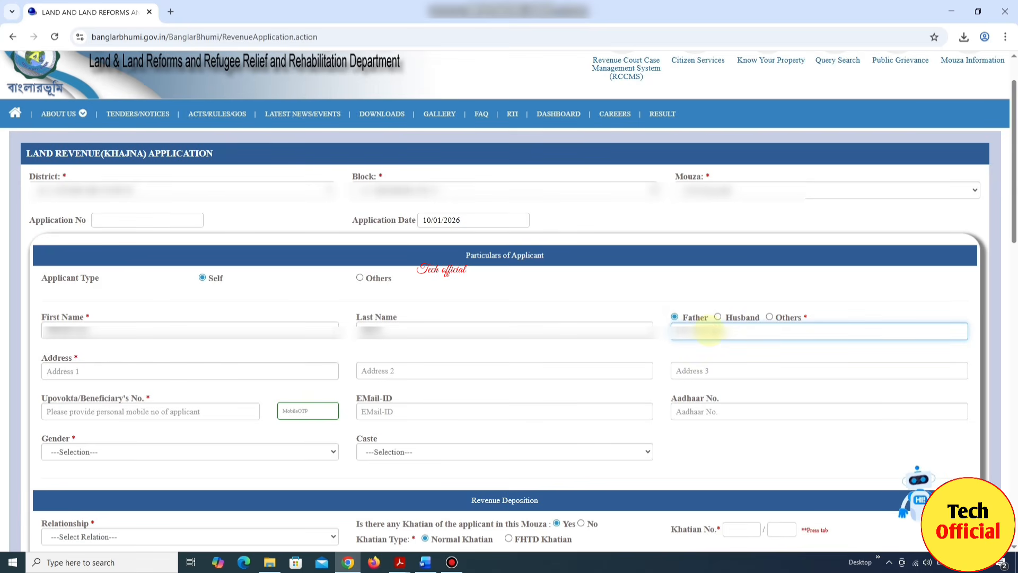
text(GOPAL)
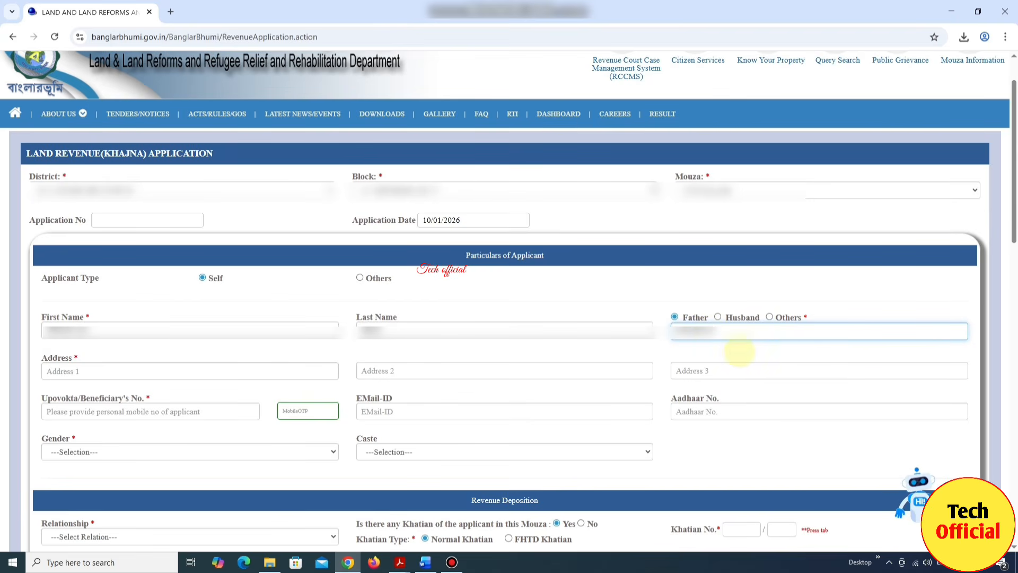
click(735, 356)
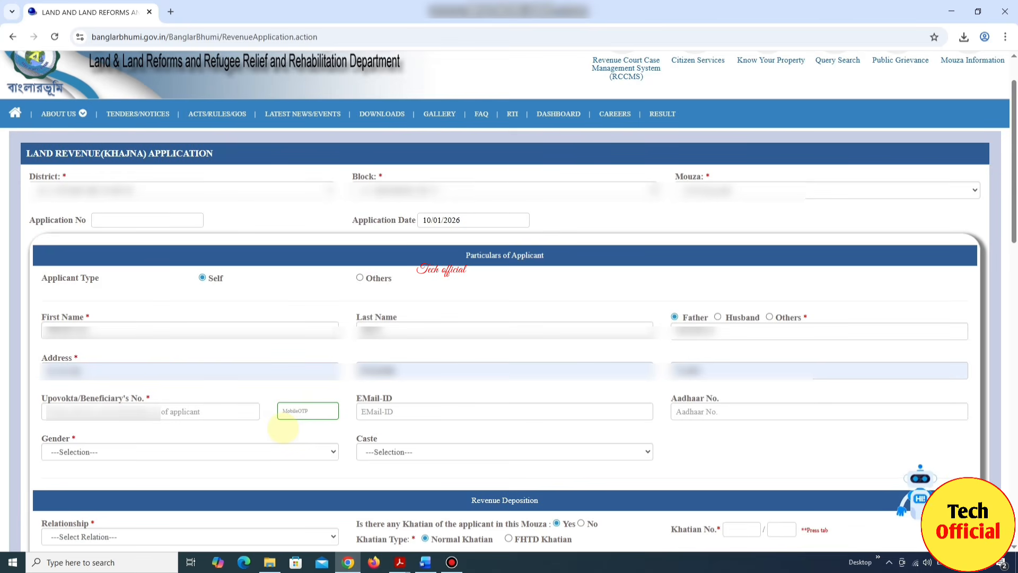
- Enter the mobile OTP sent to the applicant's number
click(231, 412)
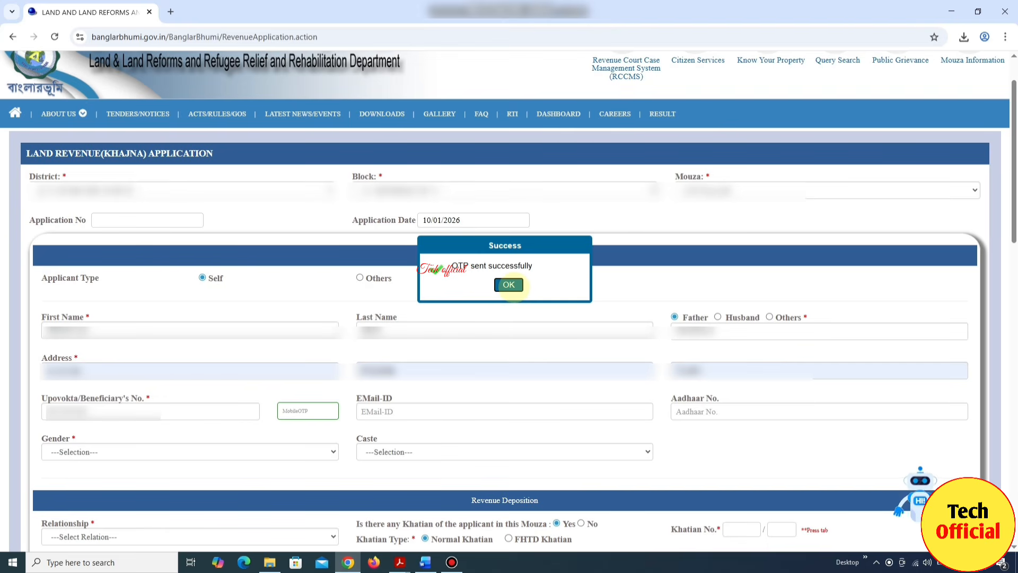
click(509, 285)
click(306, 411)
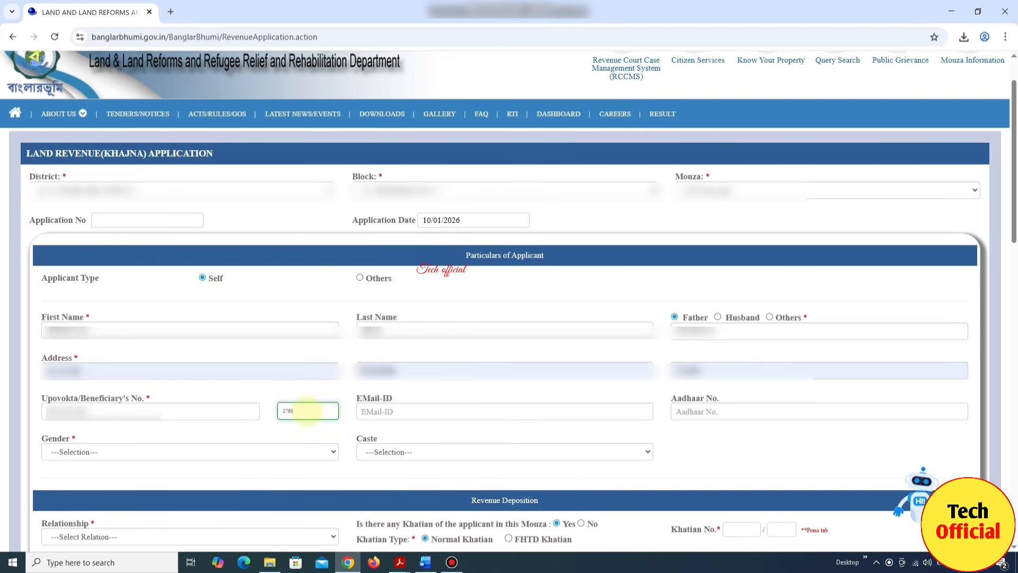
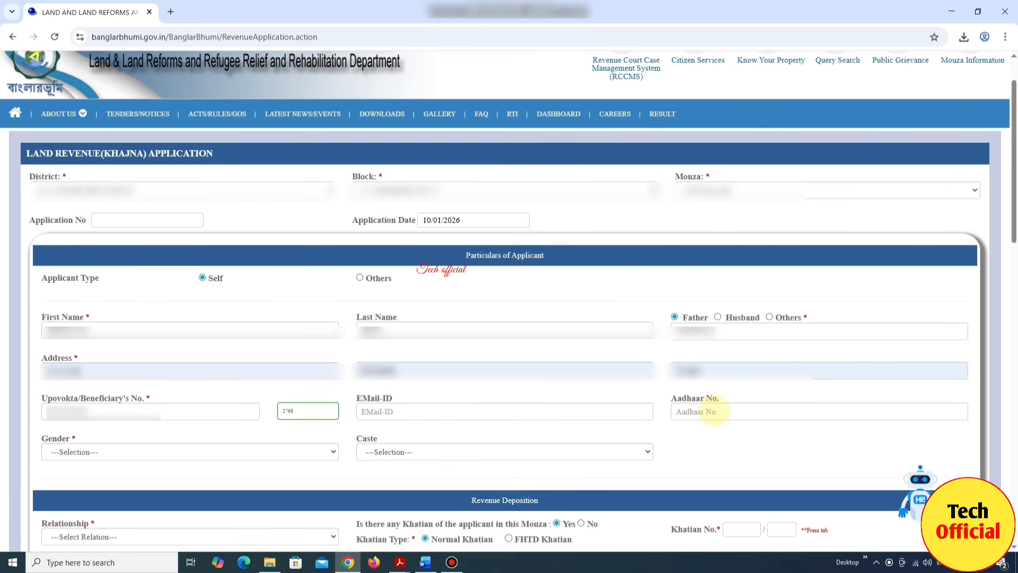
- Set the applicant's gender to MALE and caste to GENERAL
click(69, 452)
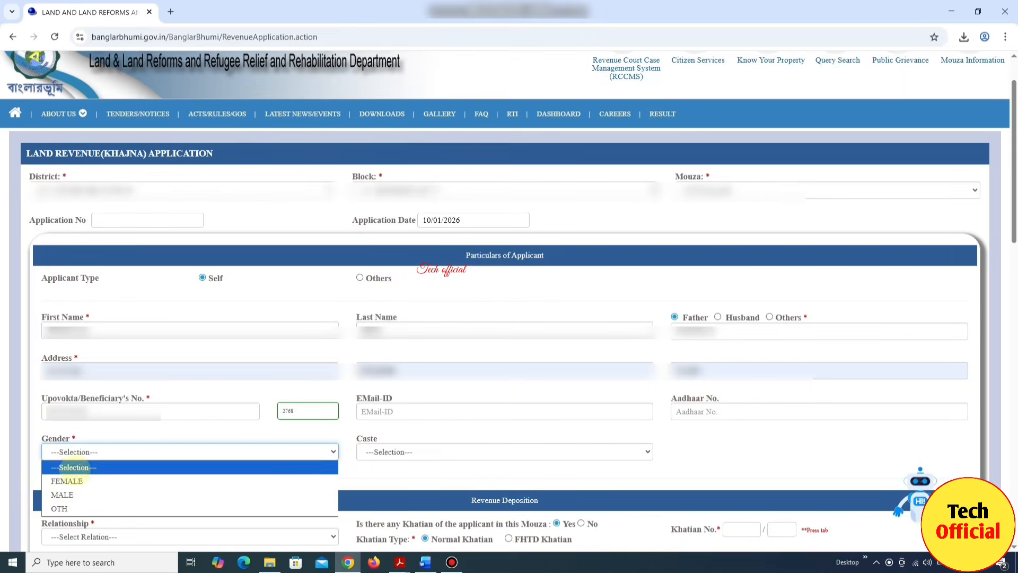
click(66, 495)
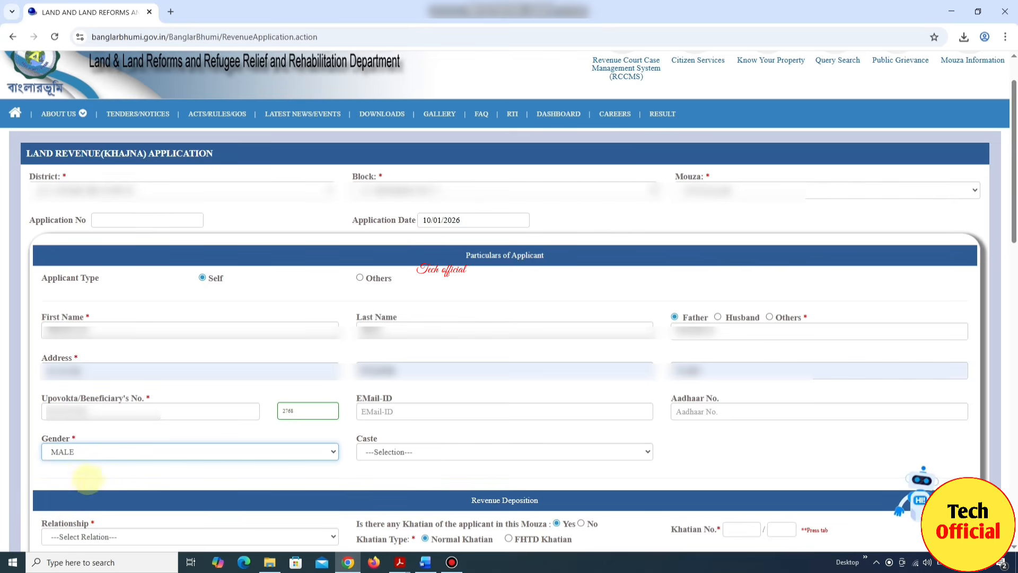
click(105, 475)
click(406, 452)
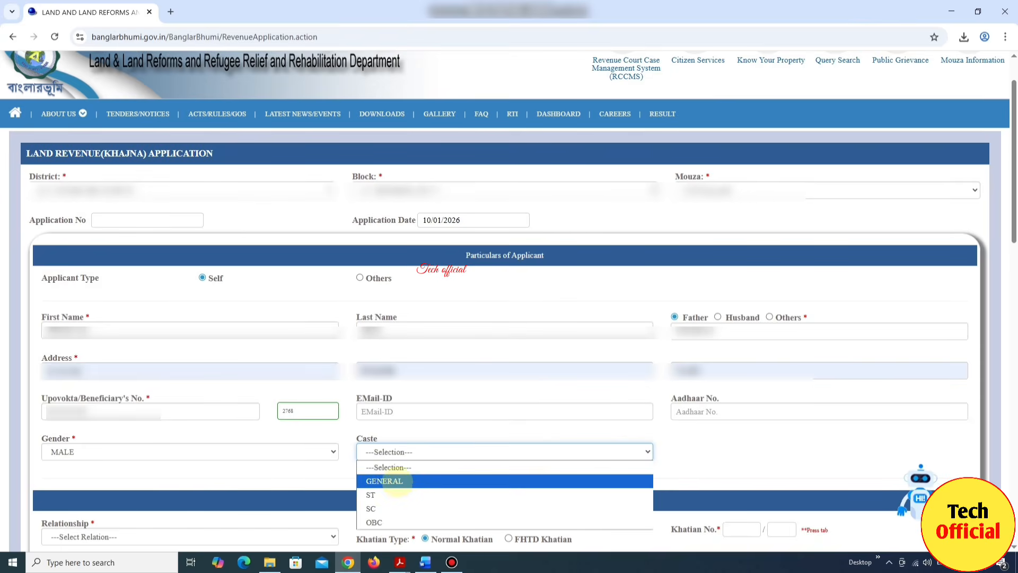
click(395, 480)
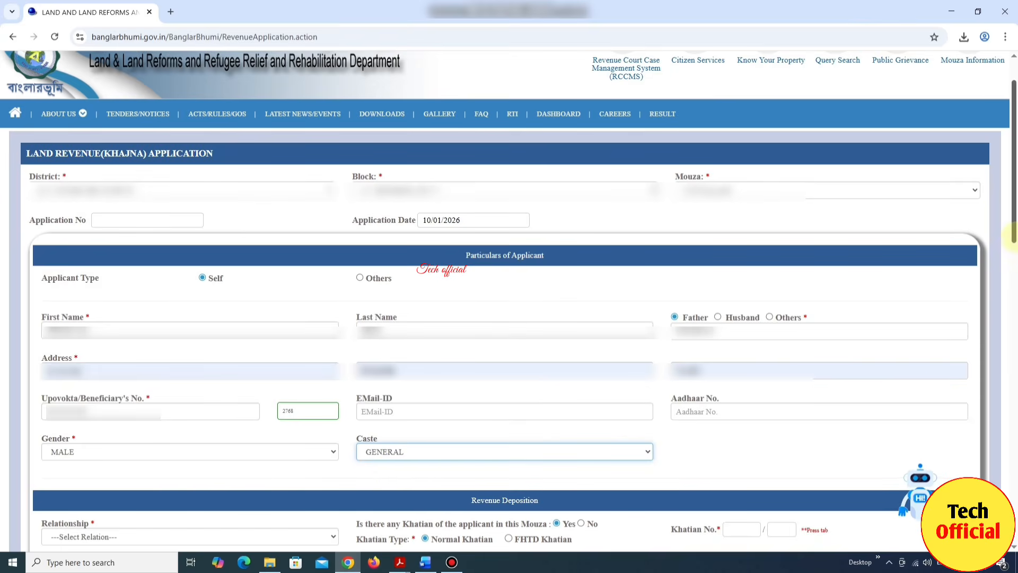
scroll(363, 295, down, 7)
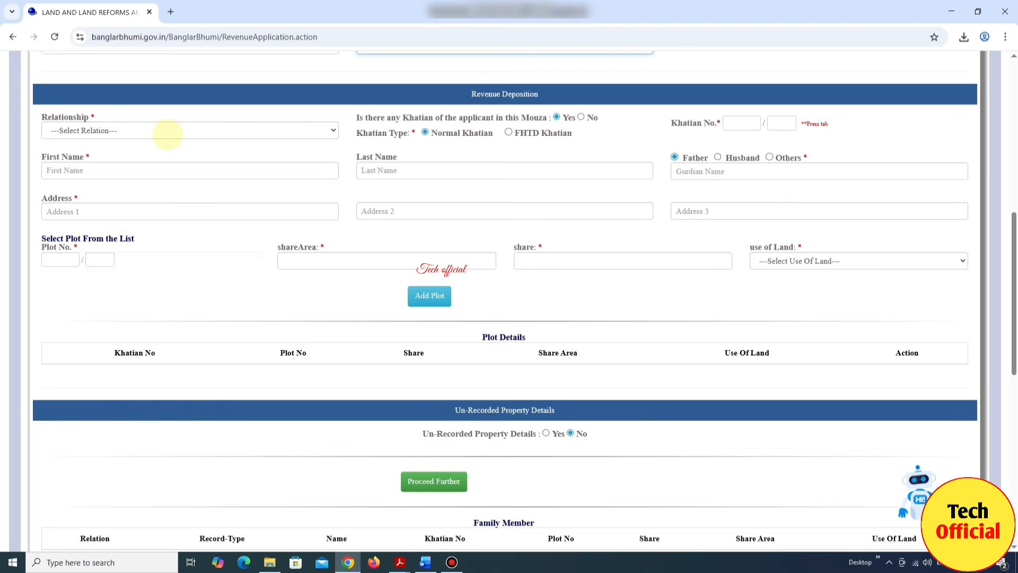
- Choose [01]Self as the Revenue Deposition relationship so the owner's details auto-fill
click(167, 133)
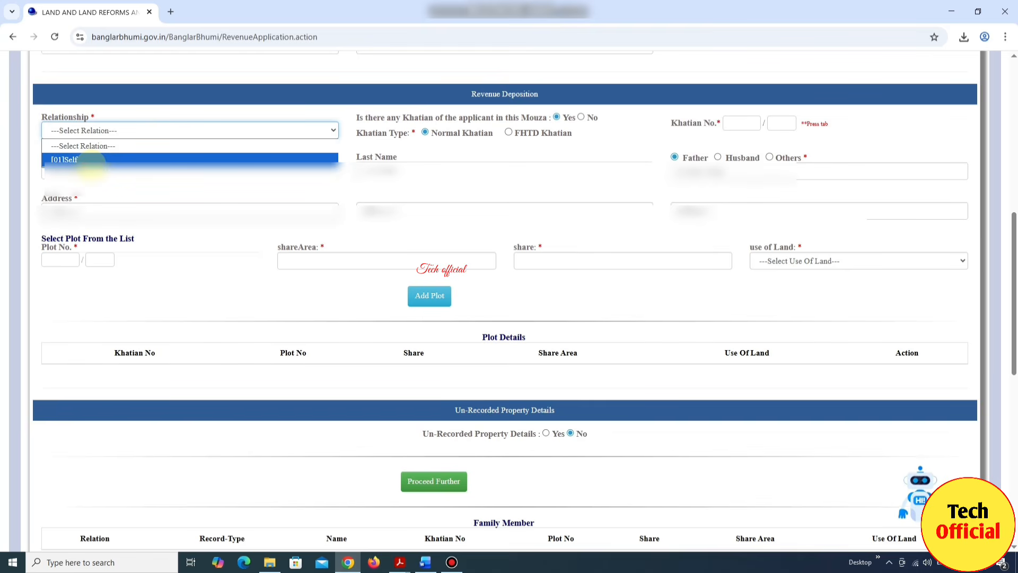
click(91, 159)
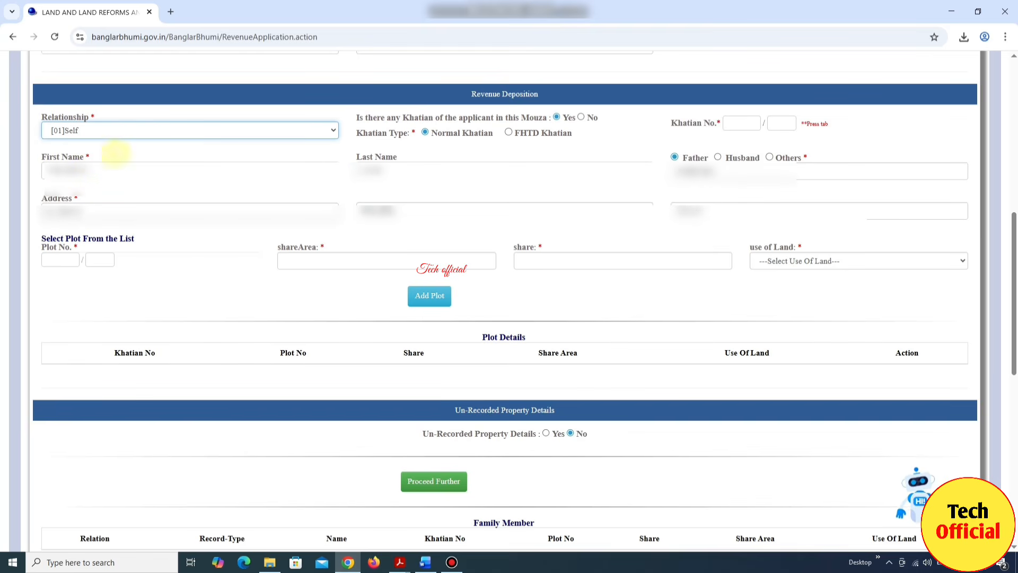
click(155, 146)
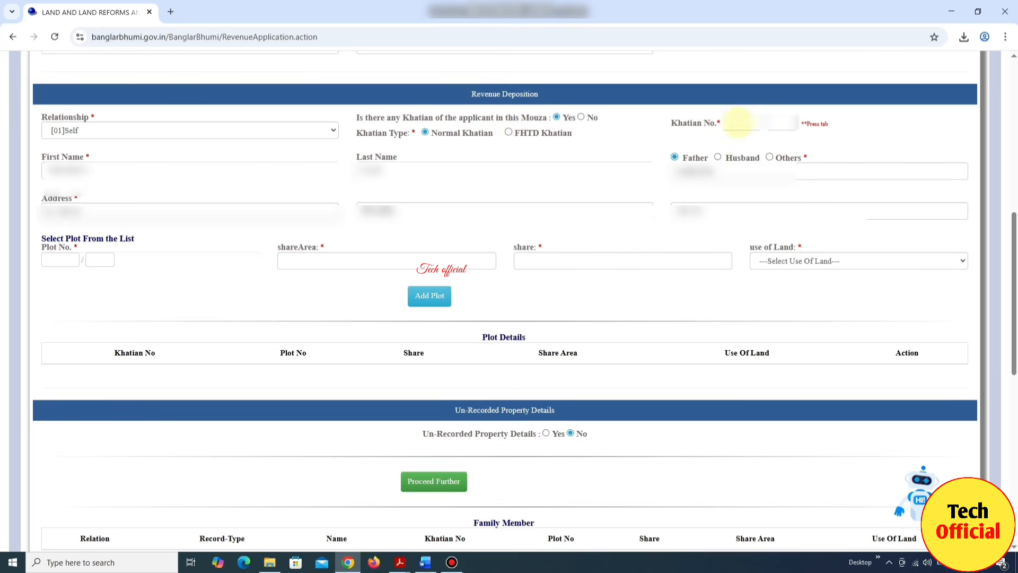
- Enter Khatian No. 272 and confirm it as the actual khatian
click(738, 122)
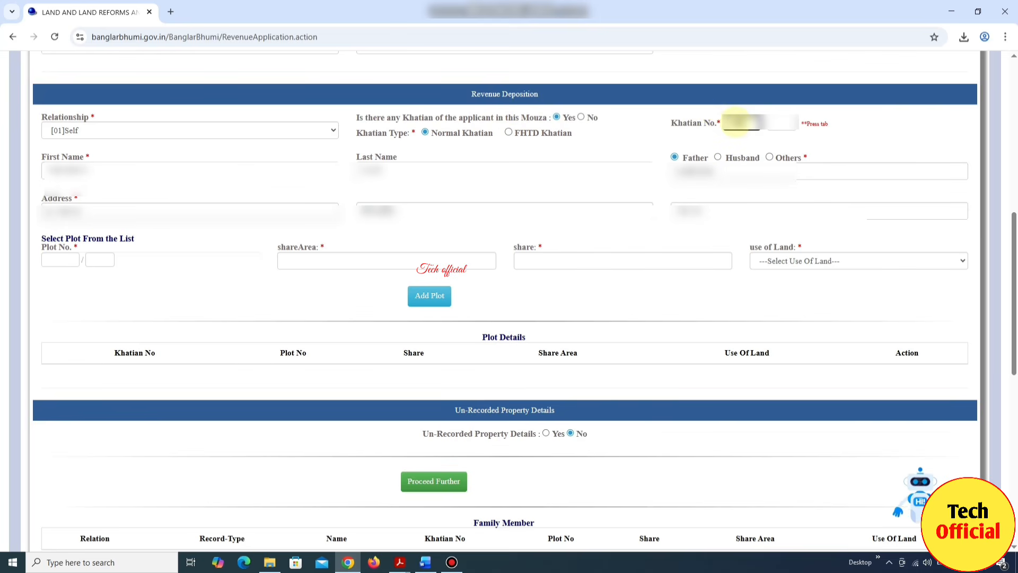
key(Tab)
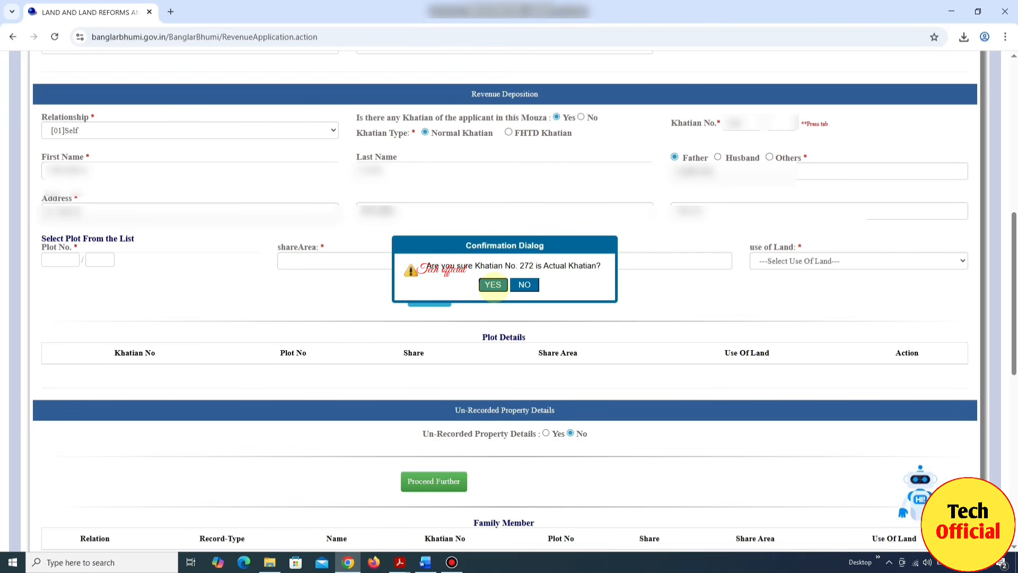
click(493, 285)
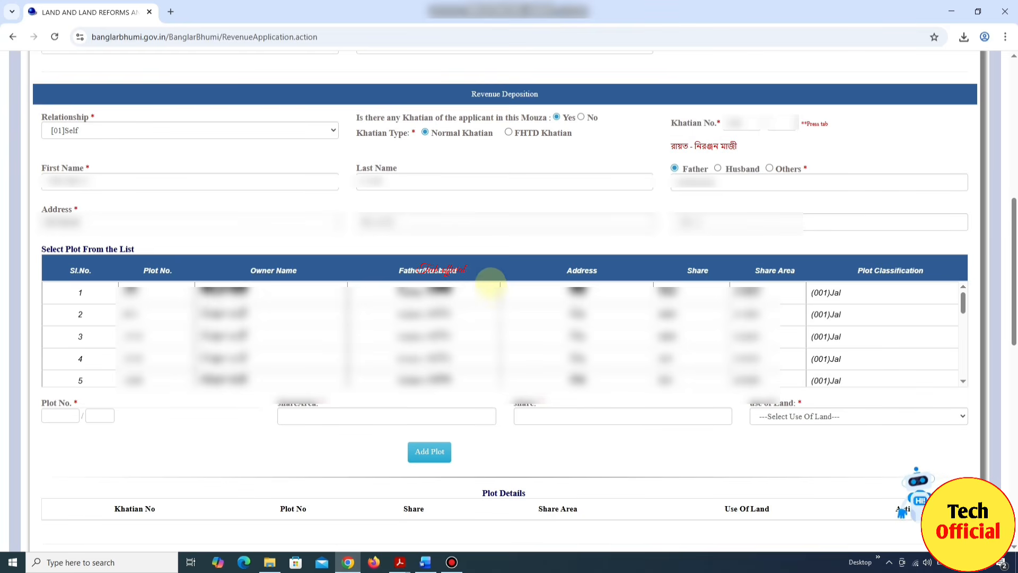
- Add plot row 1 to Plot Details with land use [R01]Krishi
drag(1010, 225, 1010, 279)
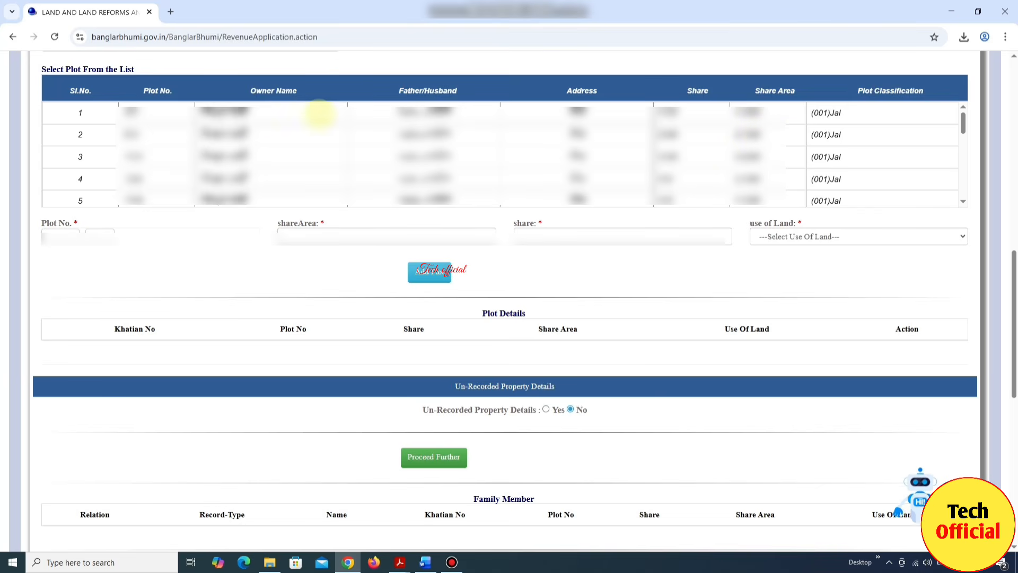
click(319, 113)
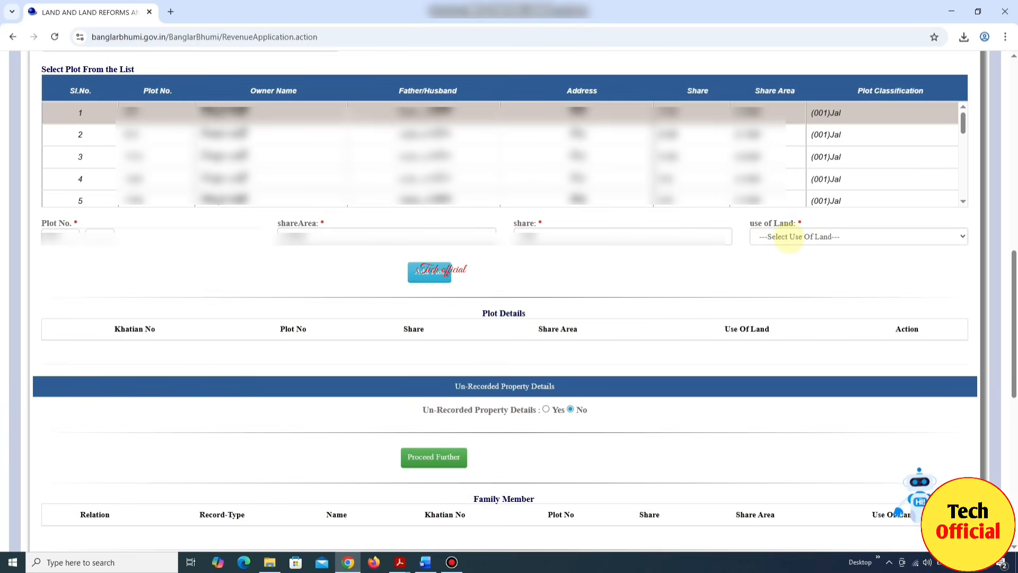
click(789, 237)
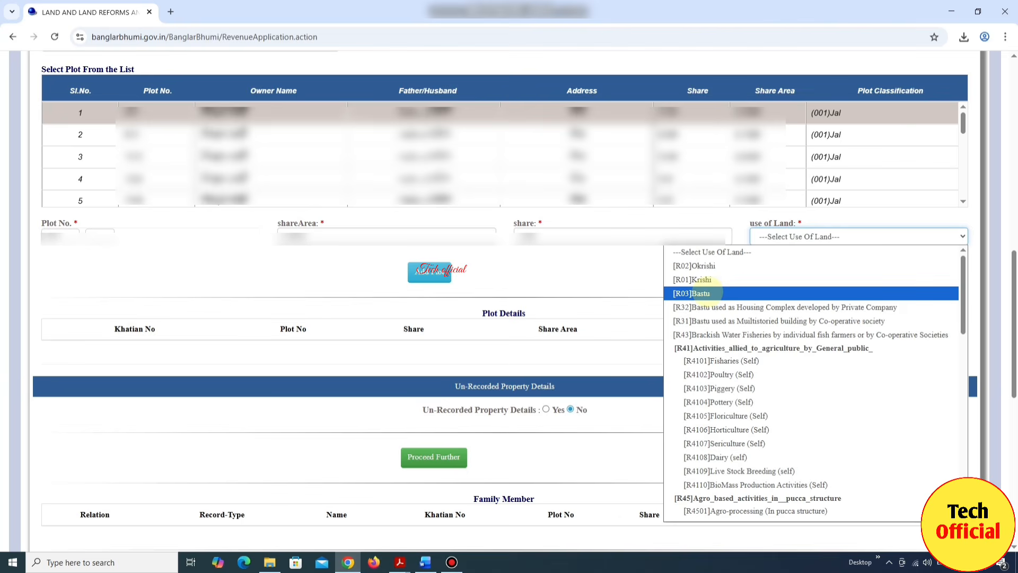
click(694, 279)
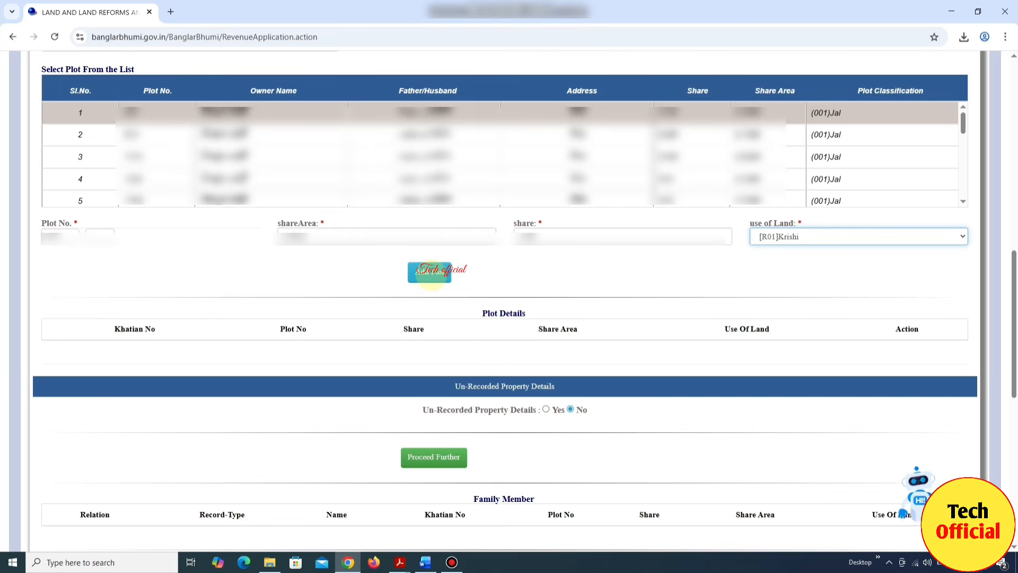
click(430, 272)
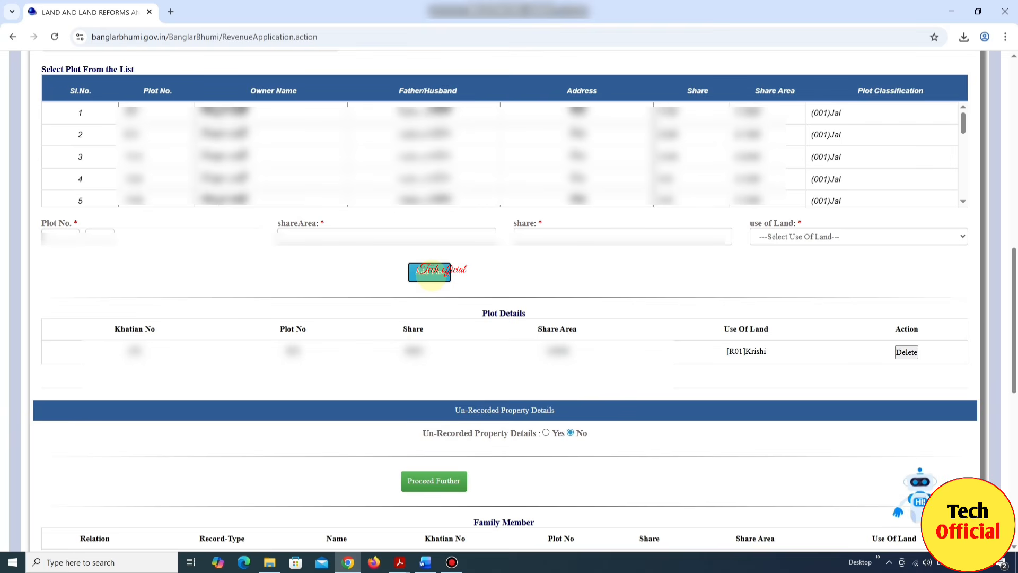
- Add plot row 2 to Plot Details, also with land use [R01]Krishi
click(154, 135)
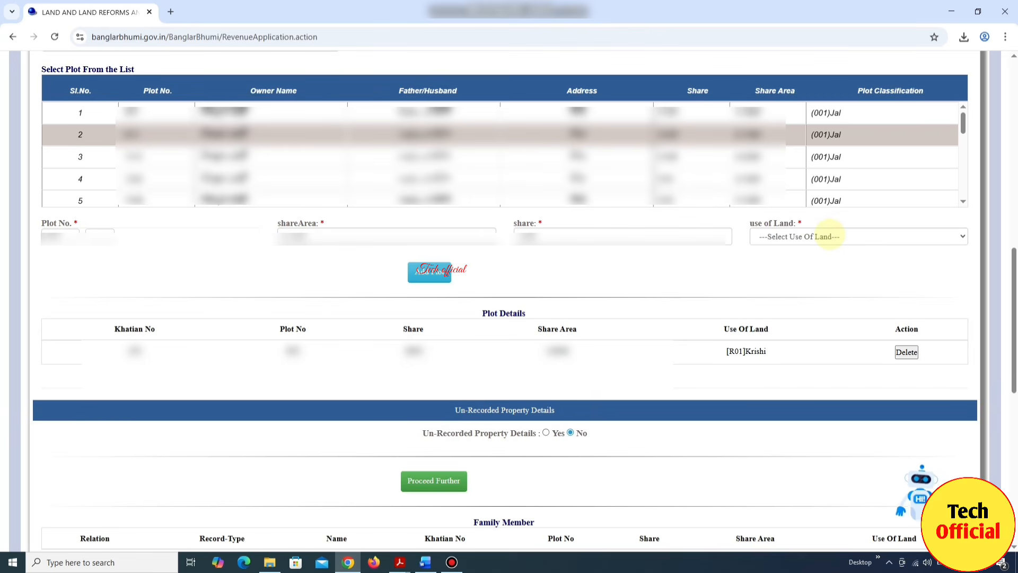
click(828, 235)
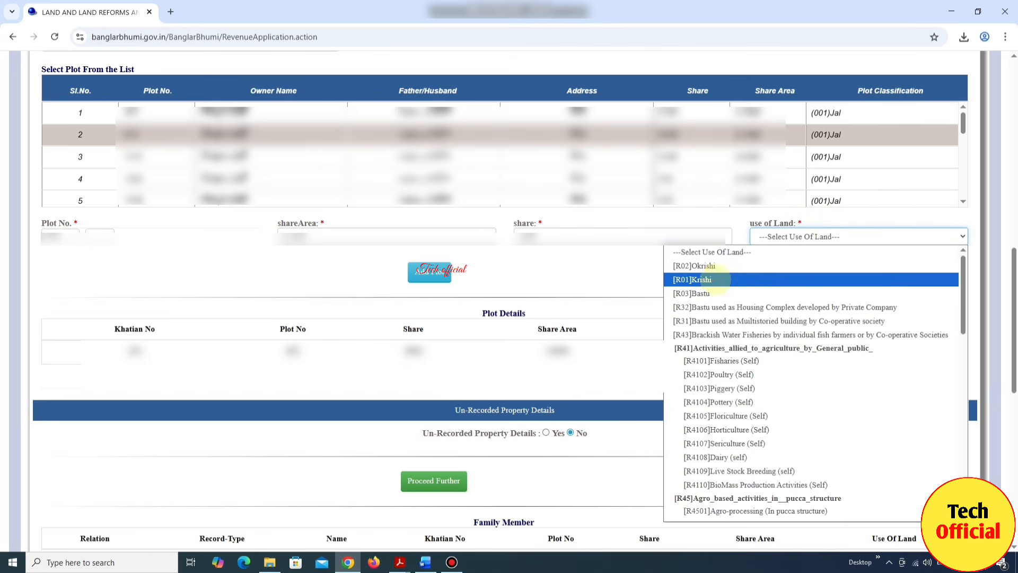
click(715, 279)
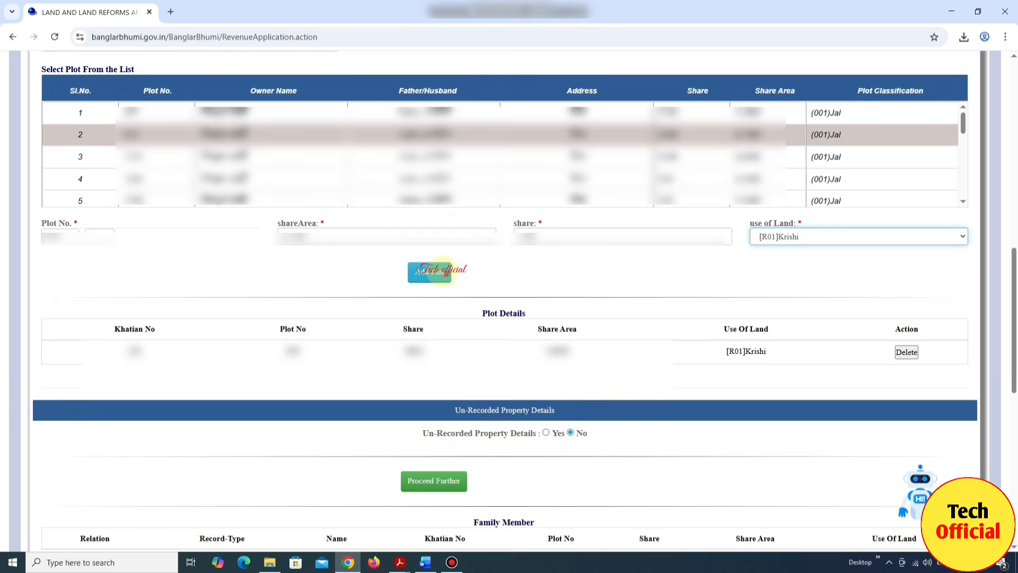
click(441, 272)
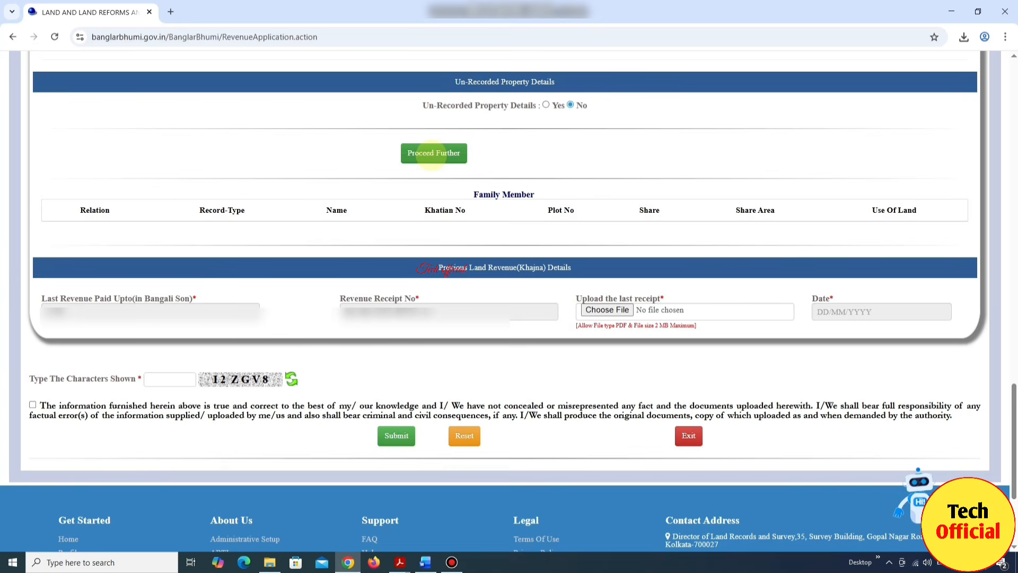
- Load the family member details and answer NO to family members owning land
click(432, 153)
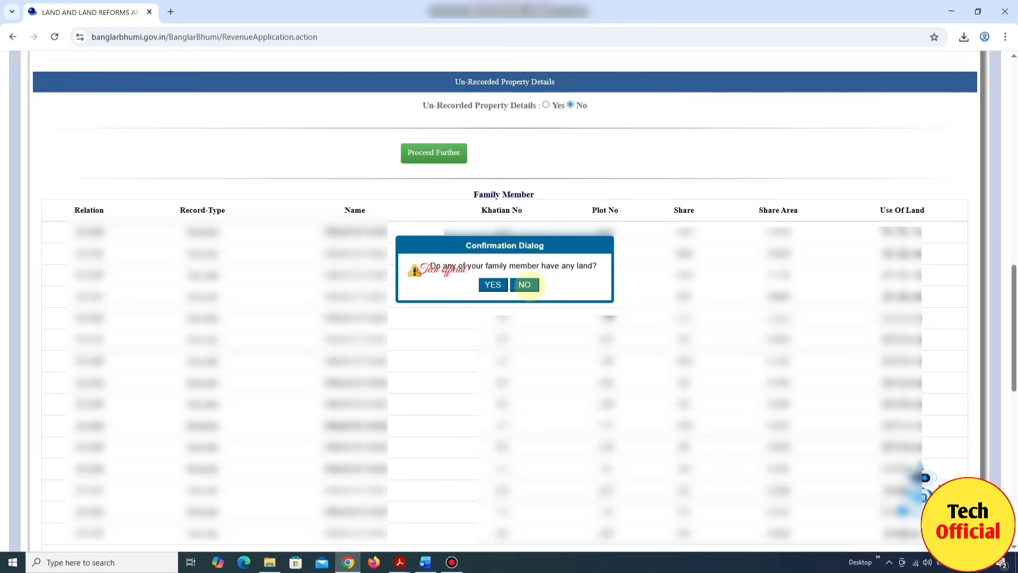
click(524, 285)
scroll(339, 239, down, 10)
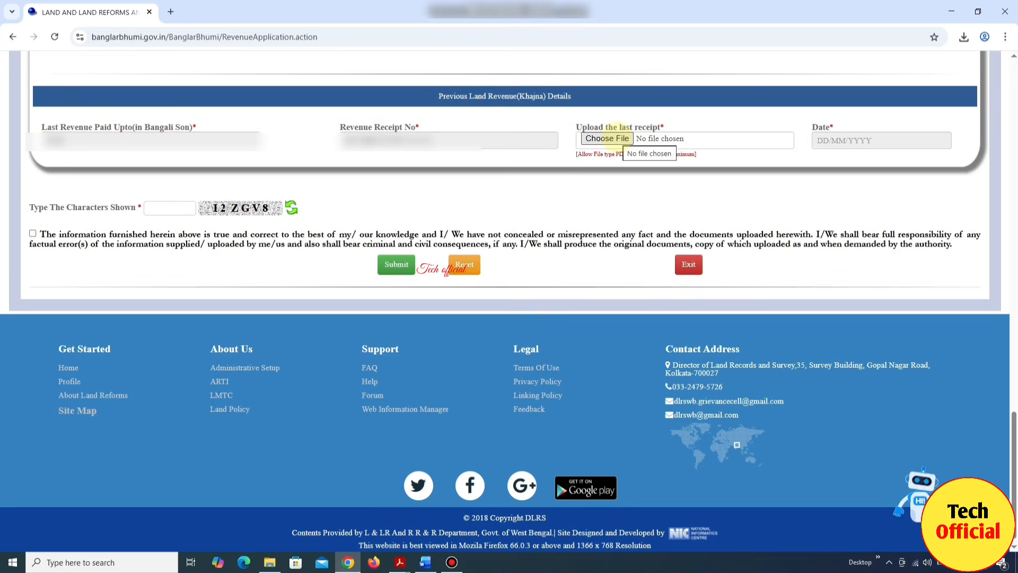
- Attach the previous revenue receipt KOKILLLL.pdf from Downloads
click(607, 138)
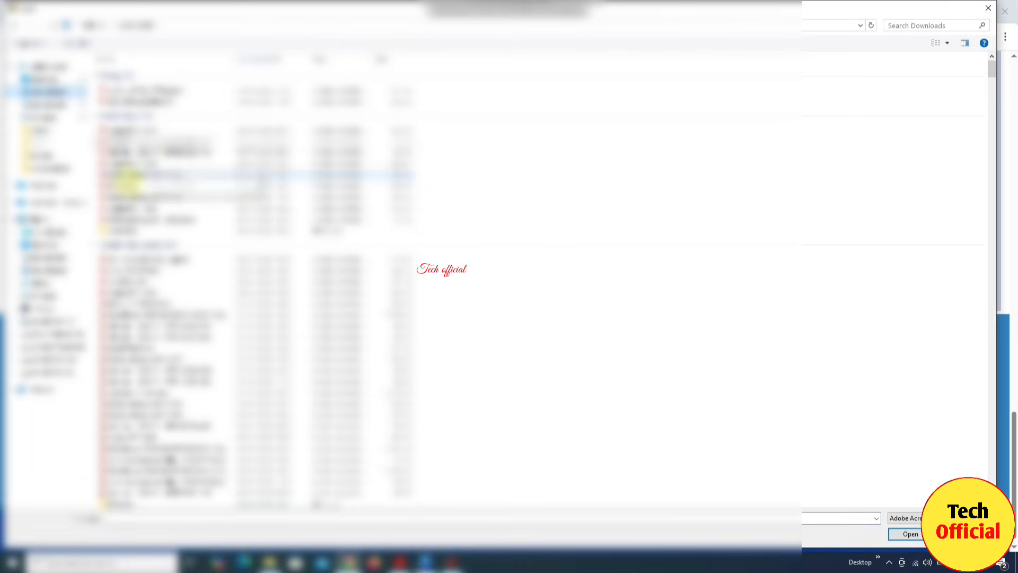
click(126, 185)
key(Return)
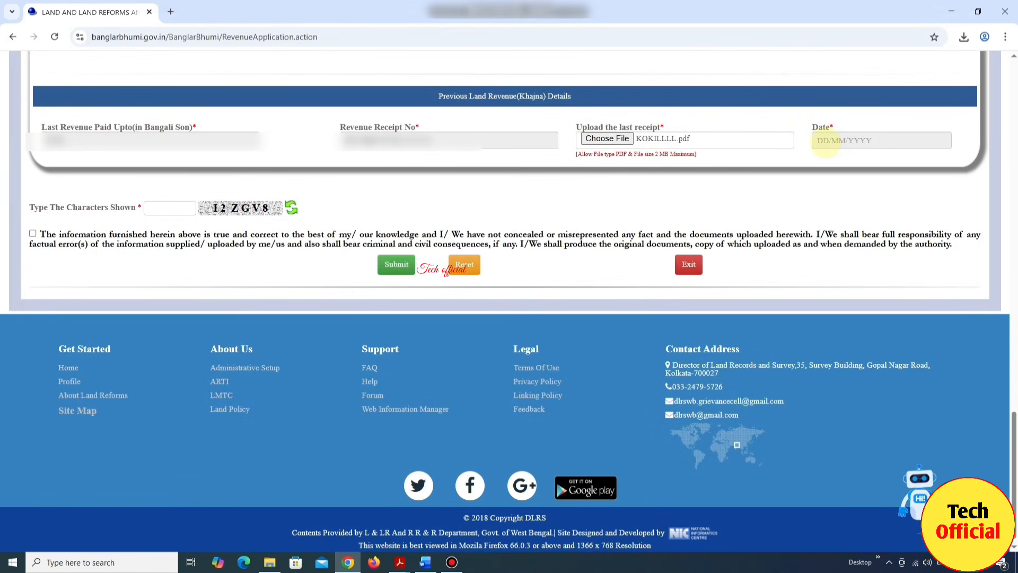
- Fill in the receipt date, stepping the calendar back to 2023
click(826, 143)
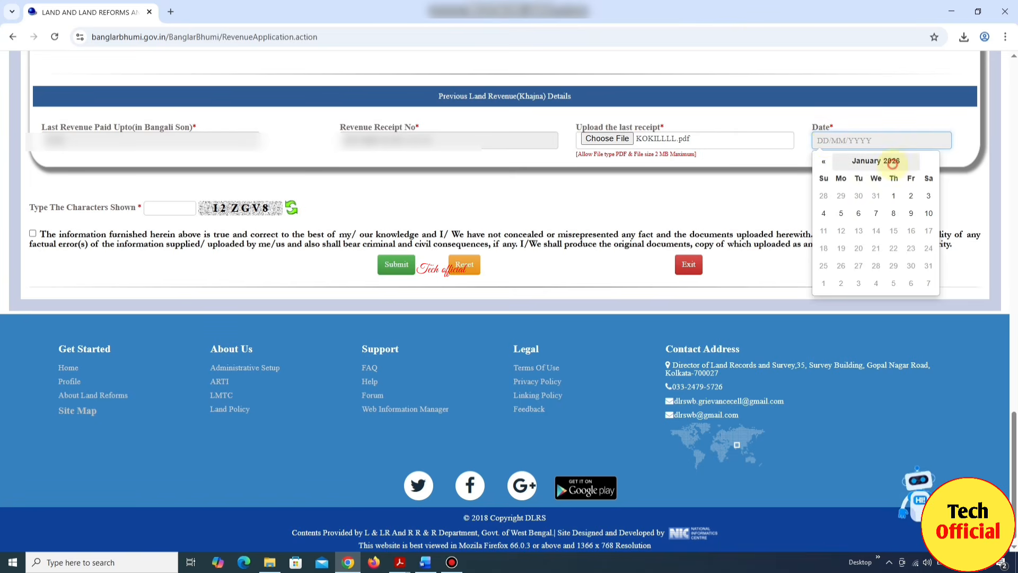
click(889, 160)
click(822, 163)
double_click(822, 162)
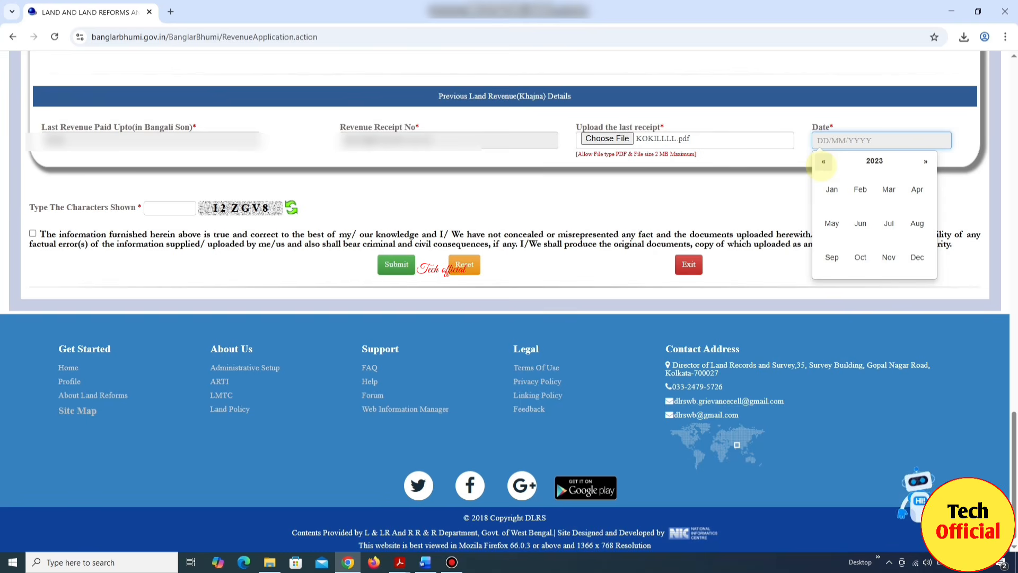
click(167, 207)
- Enter the captcha, tick the declaration, and answer Yes to previous Khajna payment details
text(12)
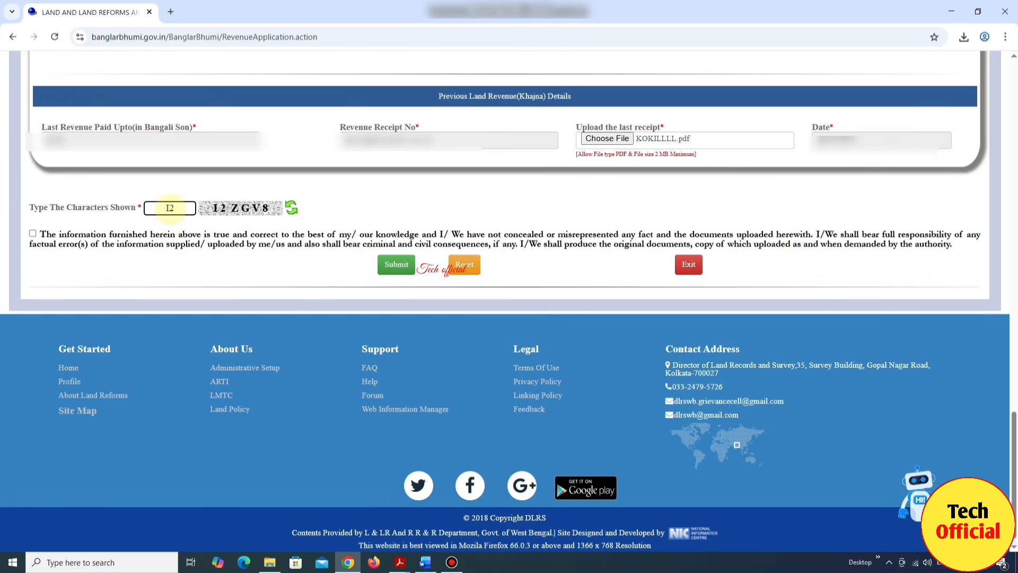
text(ZG)
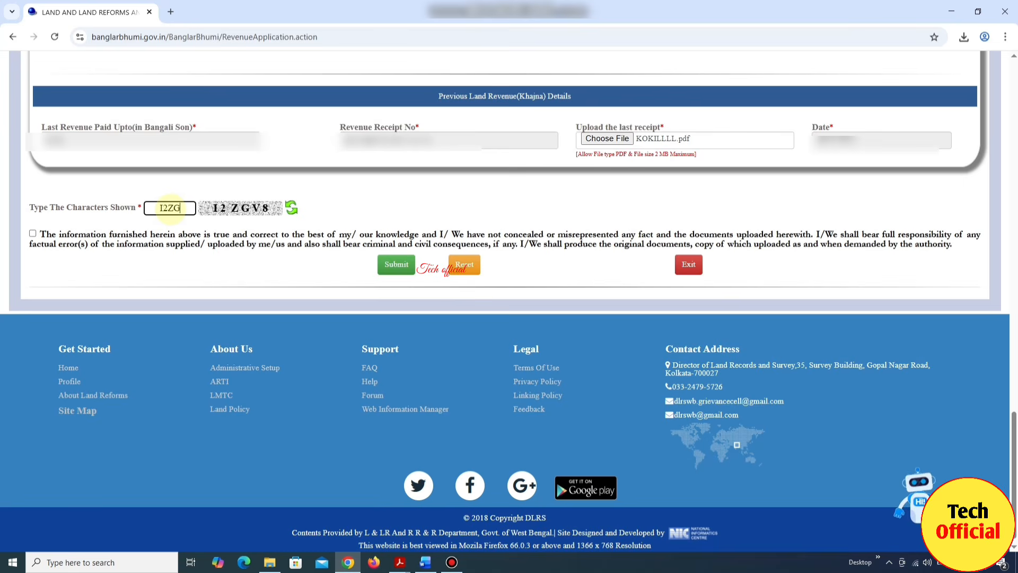
text(V8)
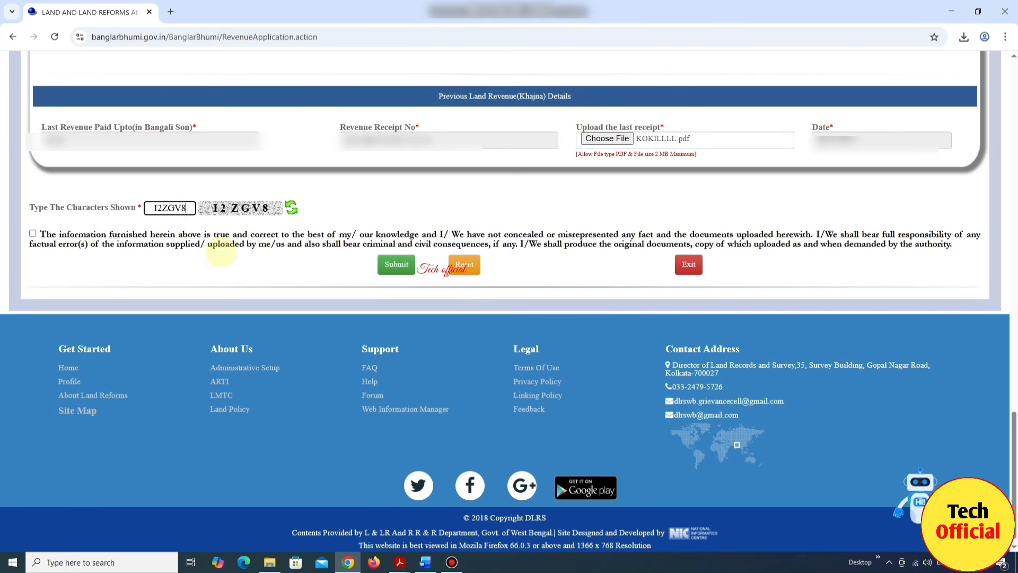
click(205, 263)
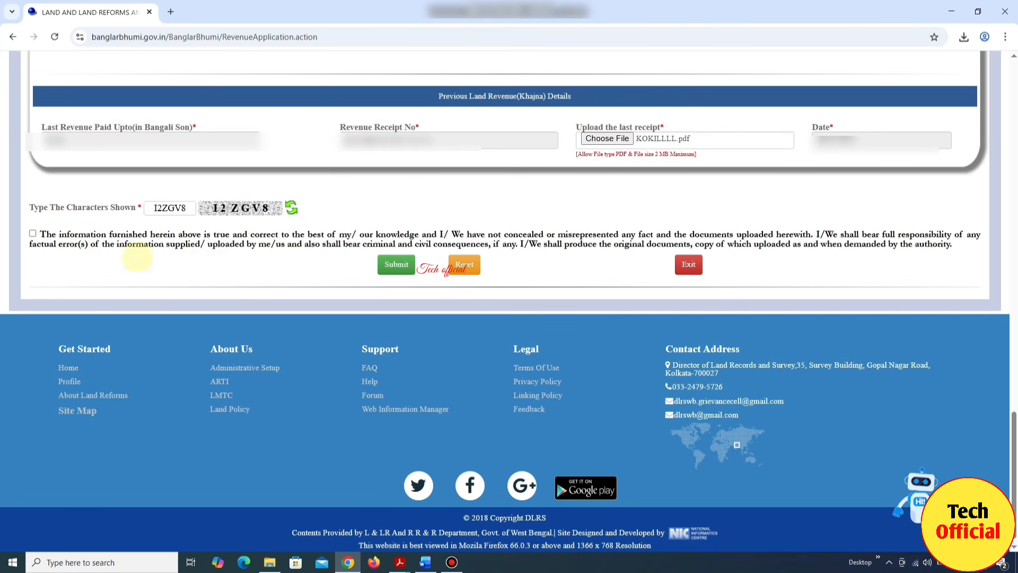
click(33, 233)
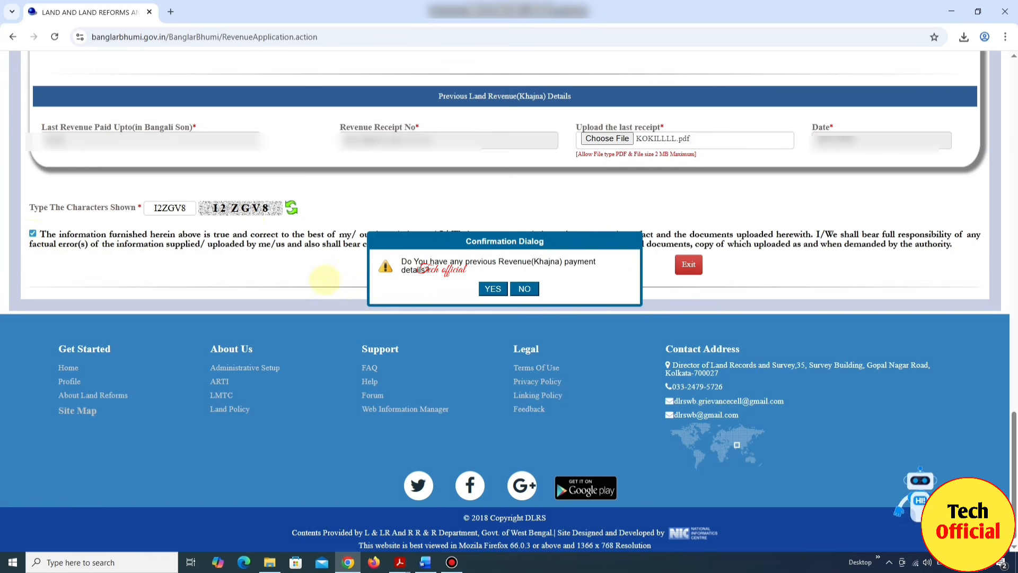
click(490, 292)
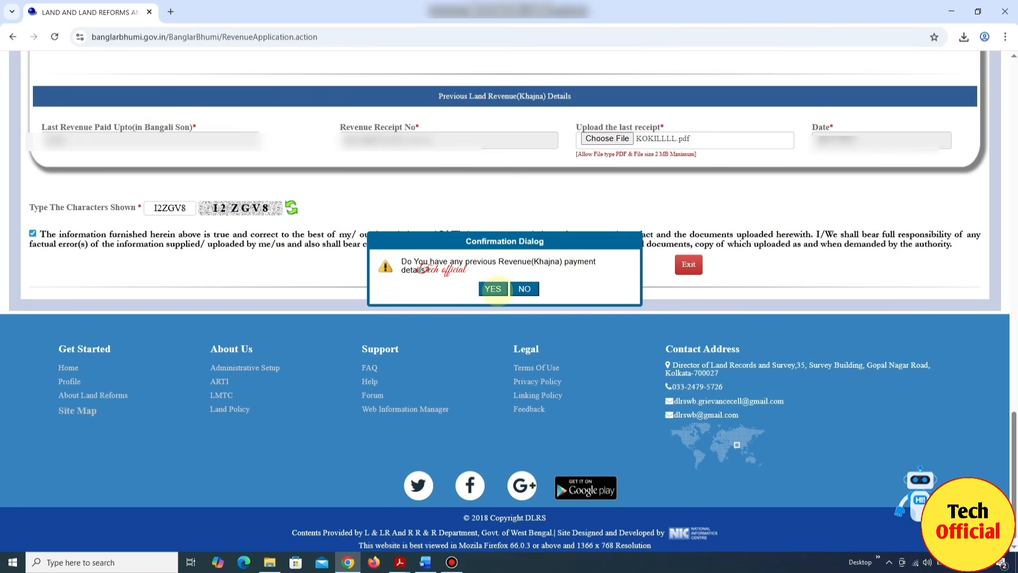
click(493, 288)
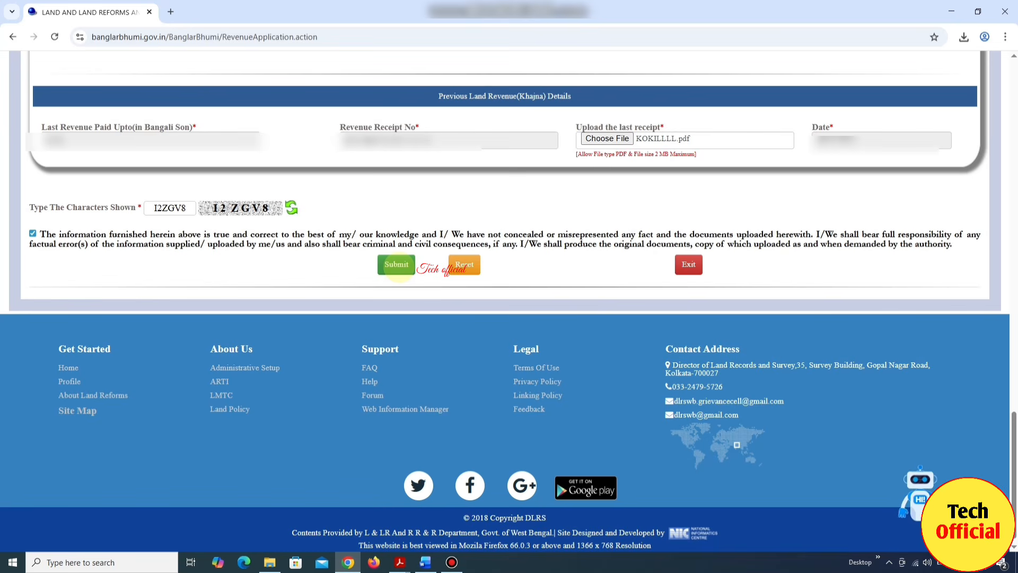
- Submit the Khajna application, acknowledge the success message, and go to Fees Payment
click(396, 264)
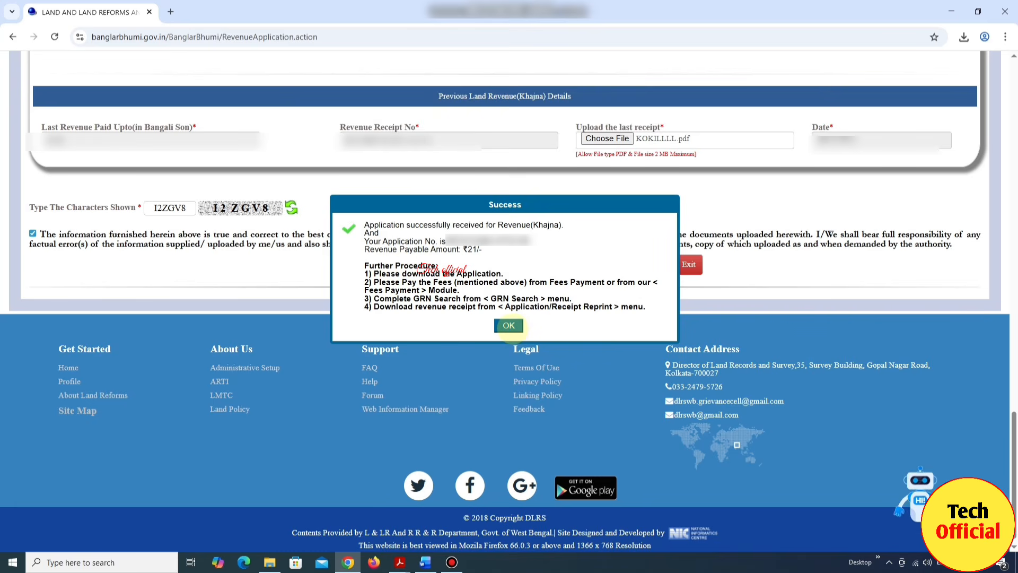
click(508, 325)
click(390, 263)
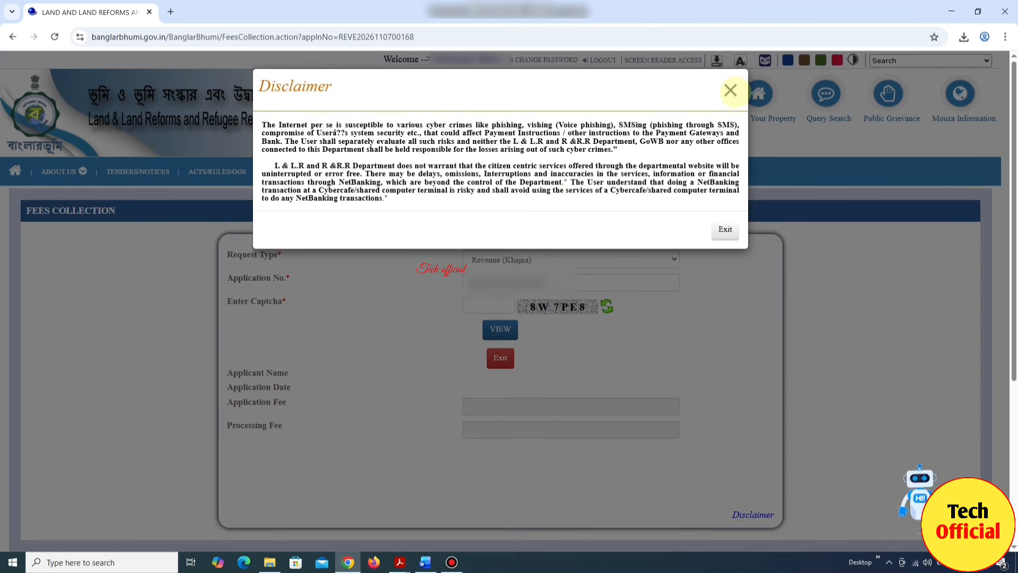
- Enter the captcha to view the ₹21 fee, choose SBI Epay, and continue to GRIPS
click(731, 91)
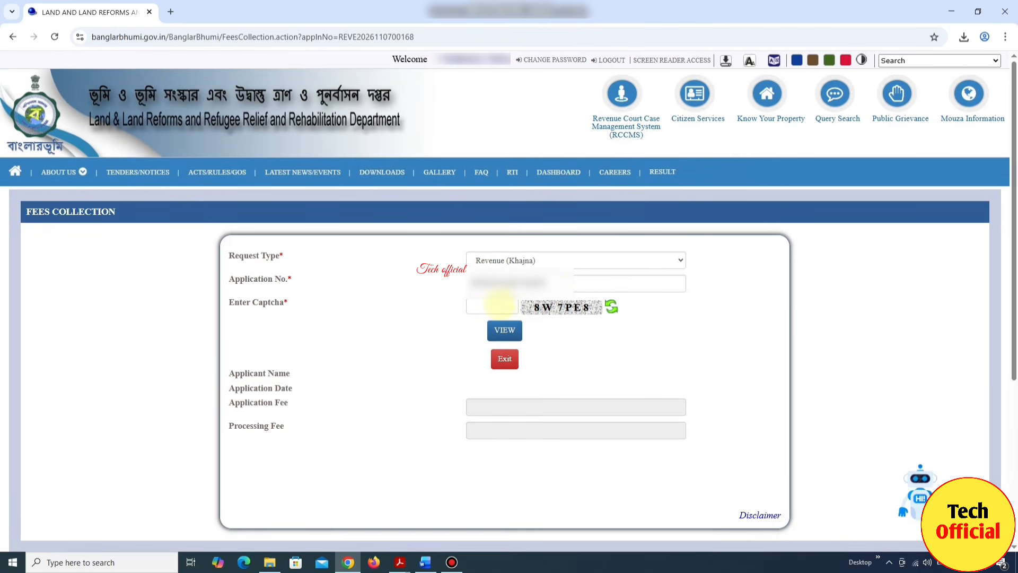
click(492, 306)
text(8W)
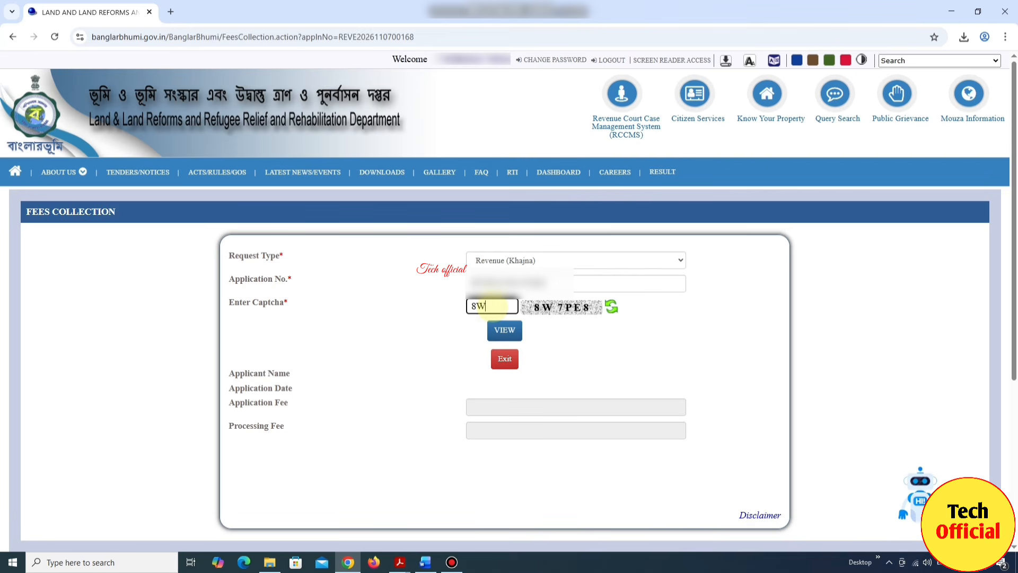
text(7P)
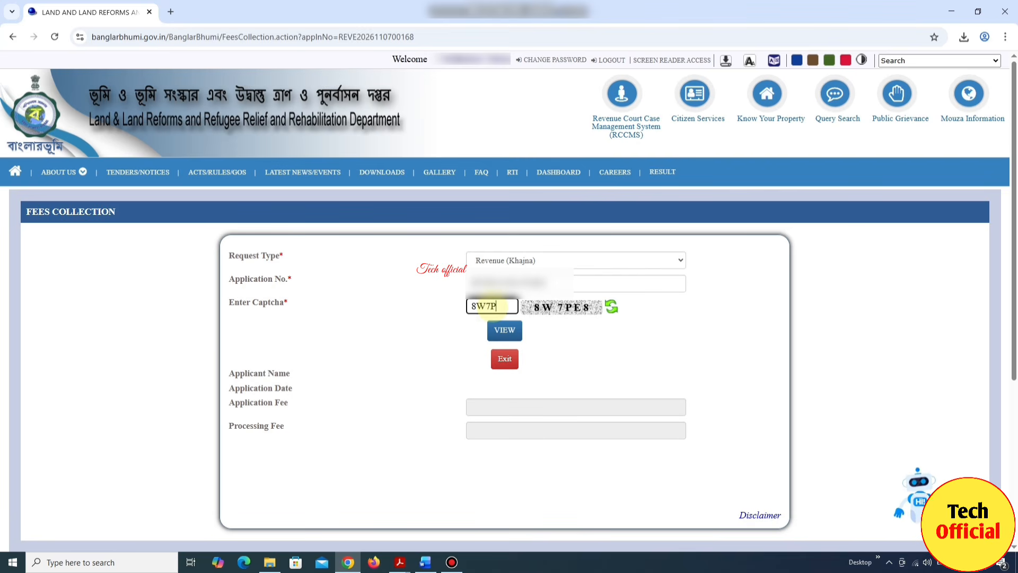
text(E8)
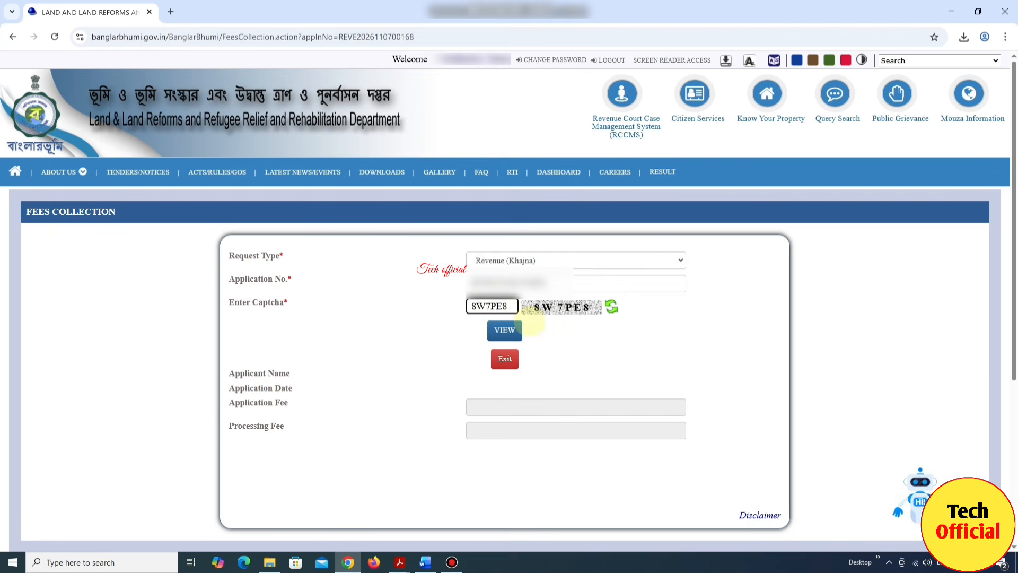
click(579, 332)
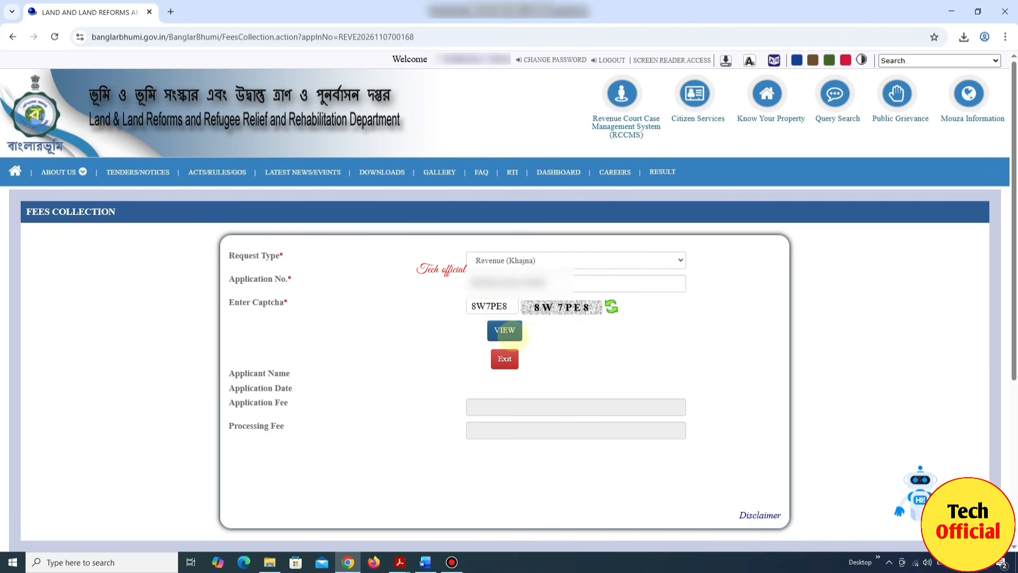
click(512, 337)
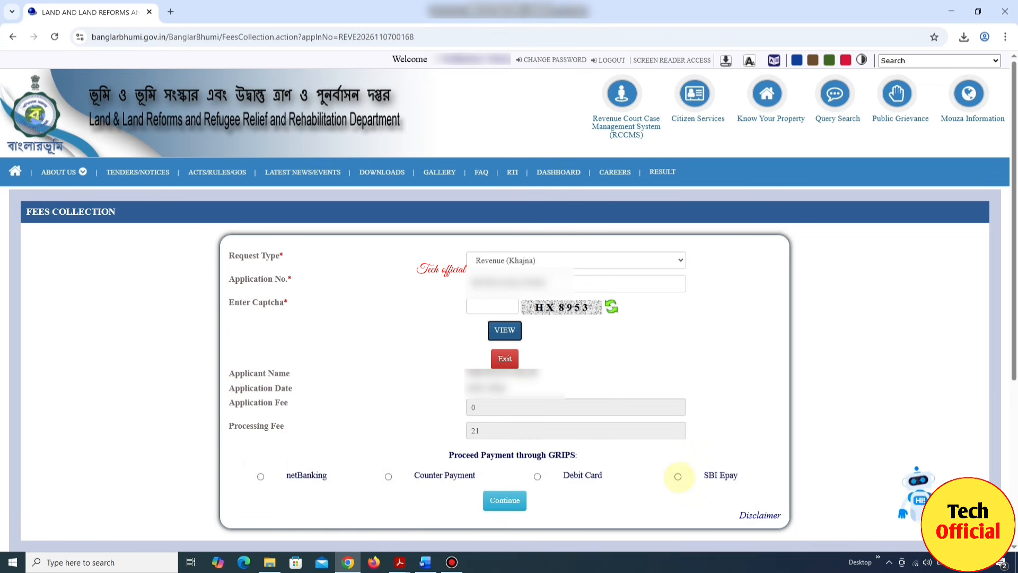
click(678, 476)
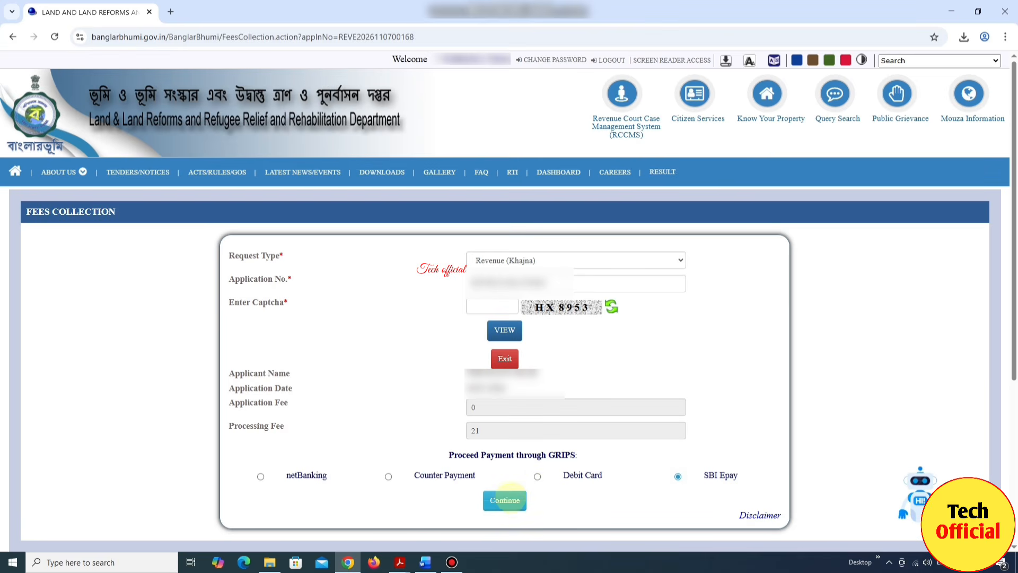
click(504, 500)
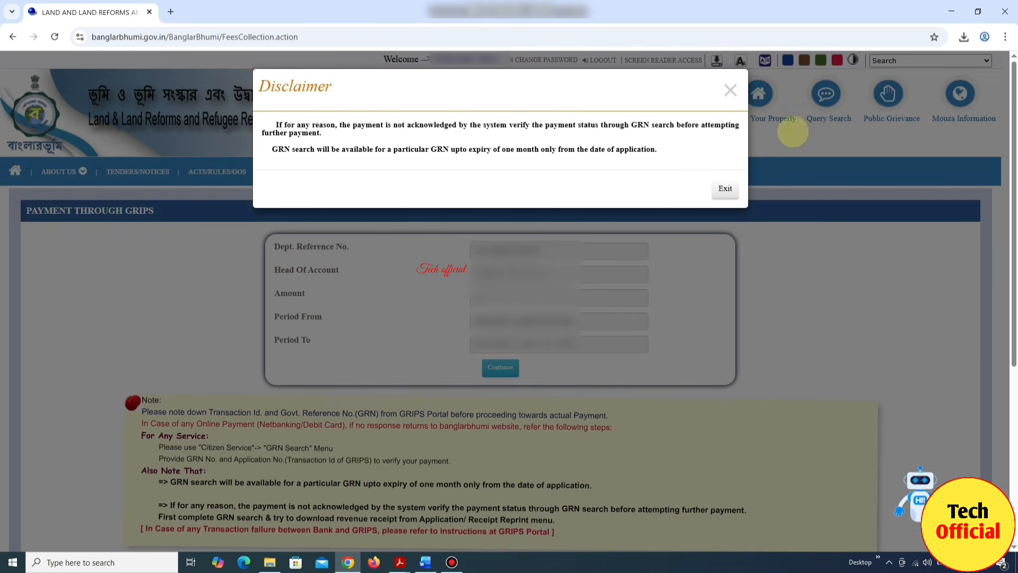
- Dismiss the disclaimer and tick 'Verified and checked' for the ₹21 total
click(726, 188)
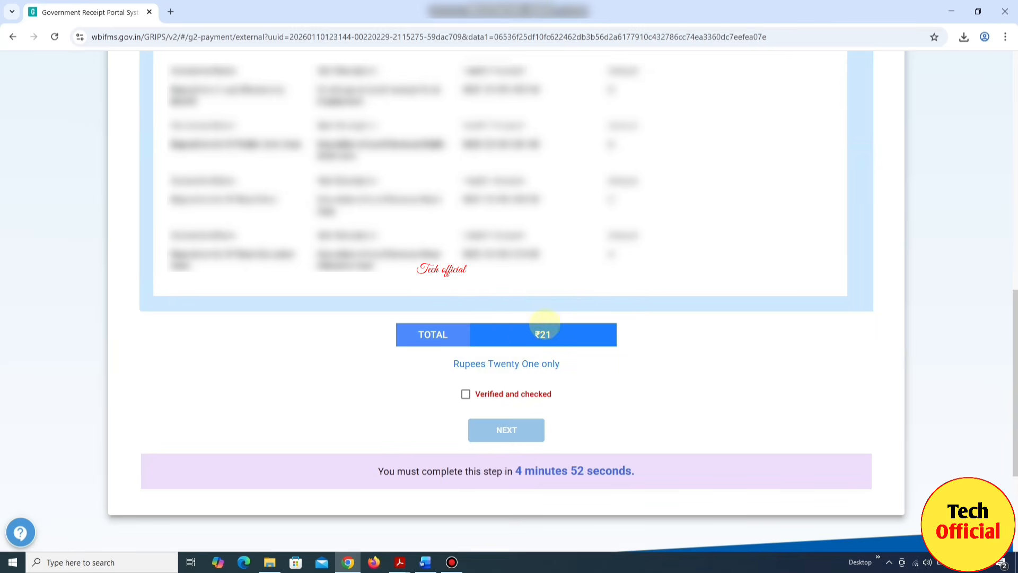
click(466, 393)
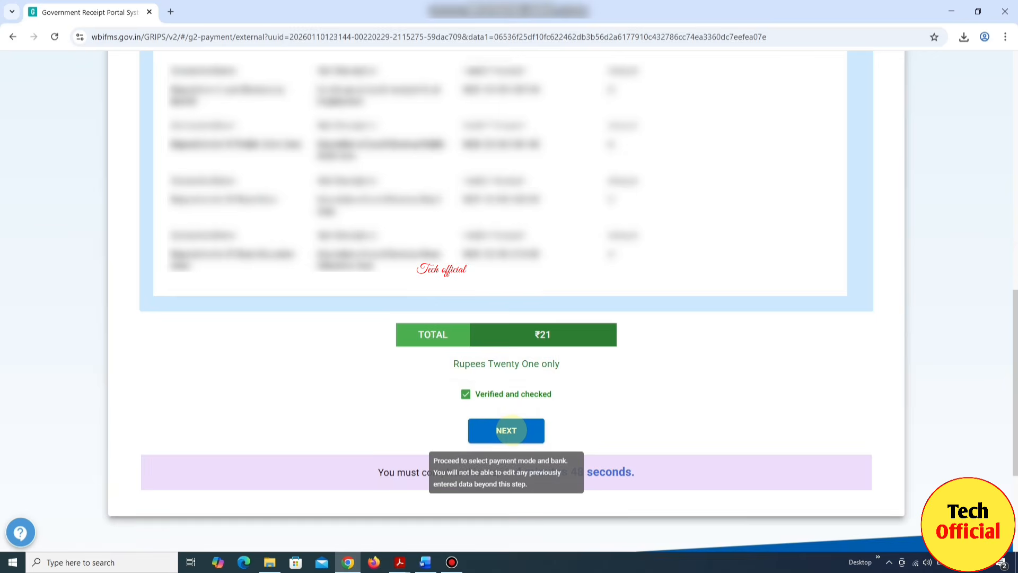
click(506, 430)
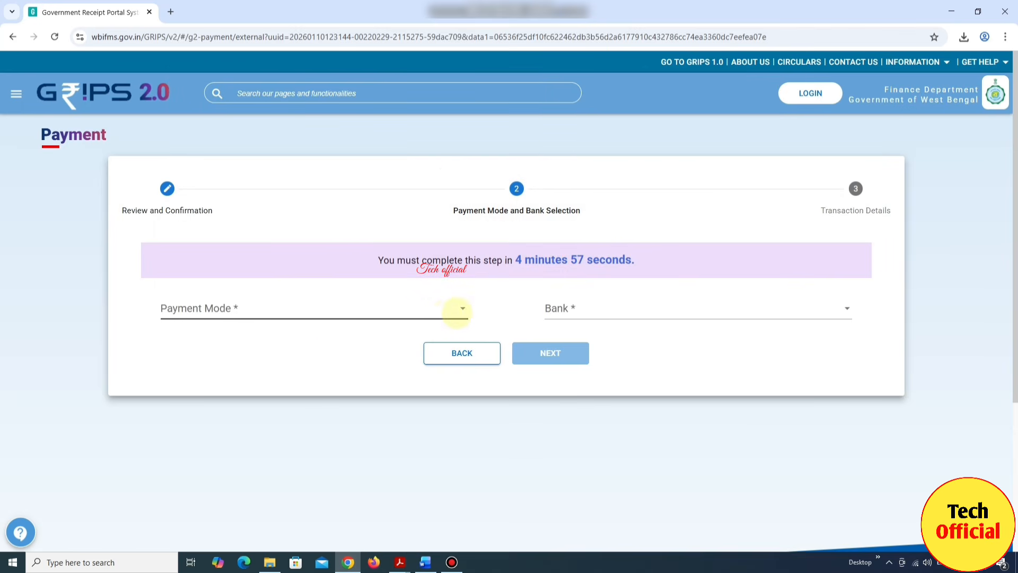
- Choose SBI Epay as payment mode and Payment Gateway/Bank as pay-through, then proceed
click(456, 311)
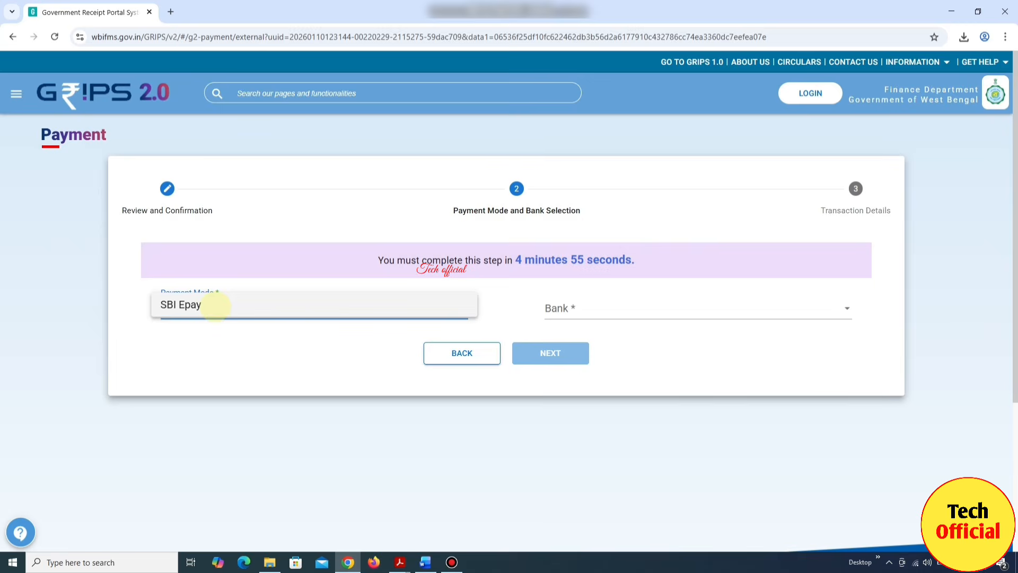
click(214, 306)
click(588, 308)
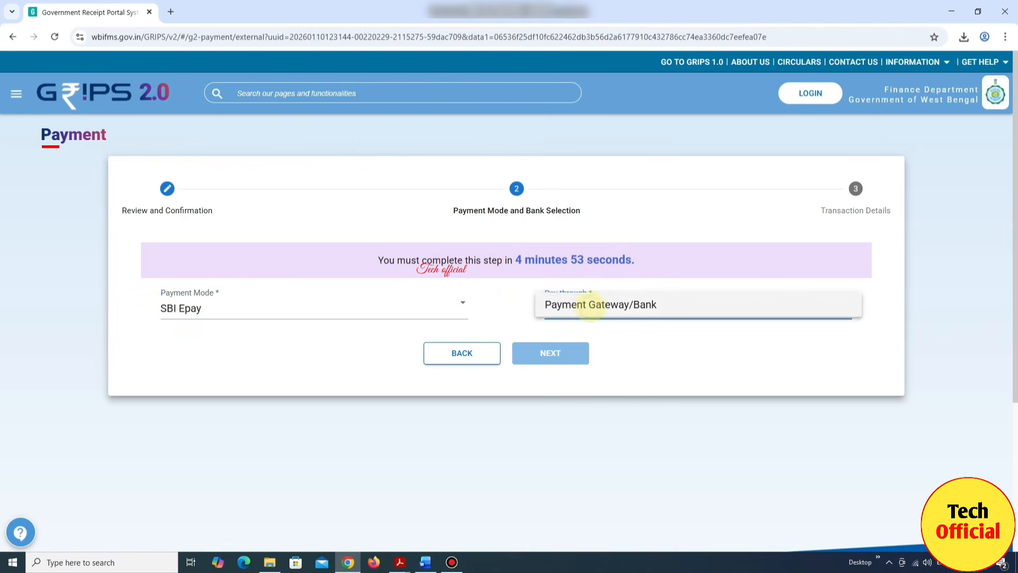
click(588, 305)
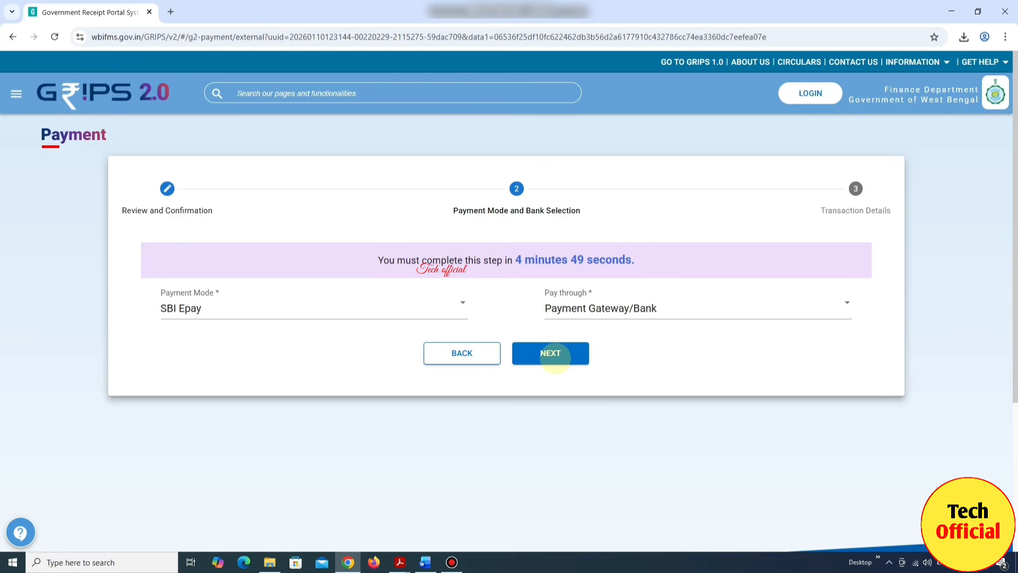
click(552, 355)
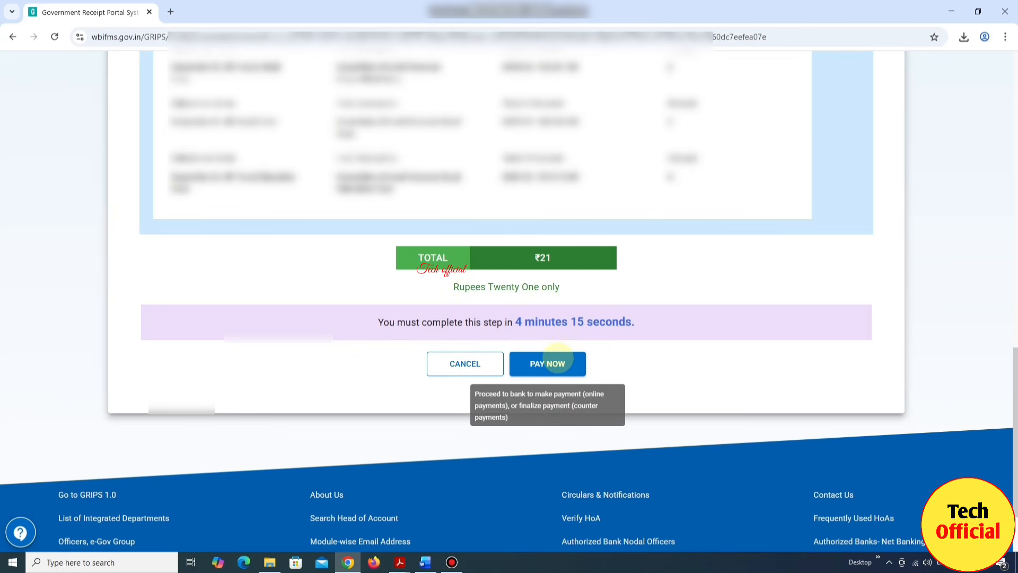
- Proceed with PAY NOW to the SBI ePay gateway for the ₹21 payment
click(555, 354)
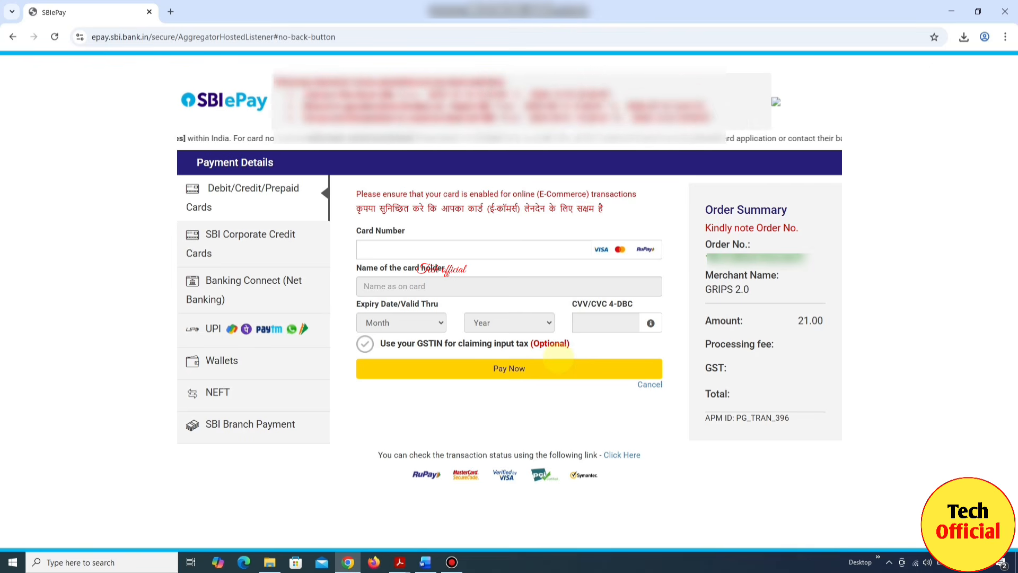
- Pay the ₹21 by UPI QR code in SBI ePay until payment succeeds
click(247, 332)
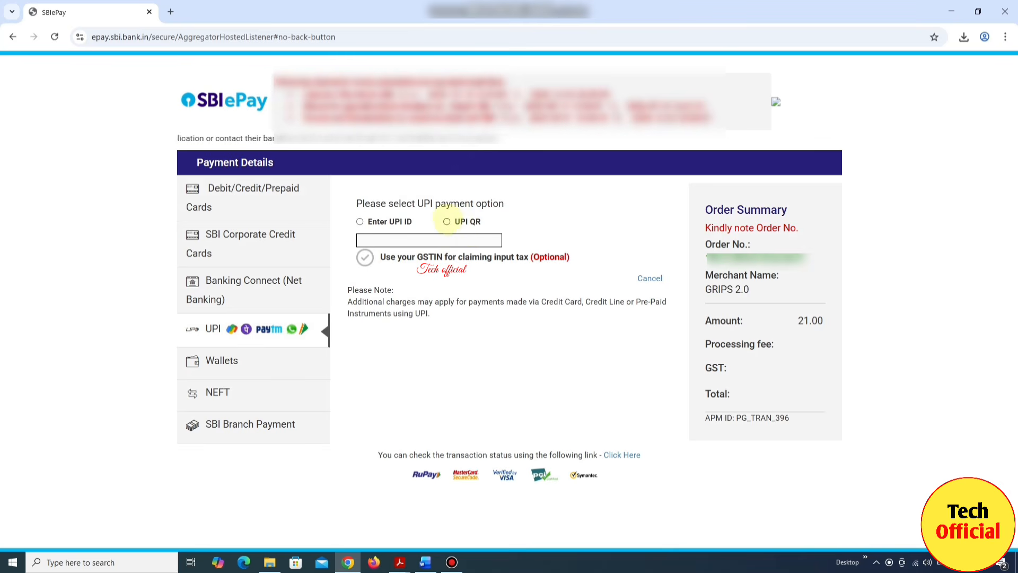
click(446, 221)
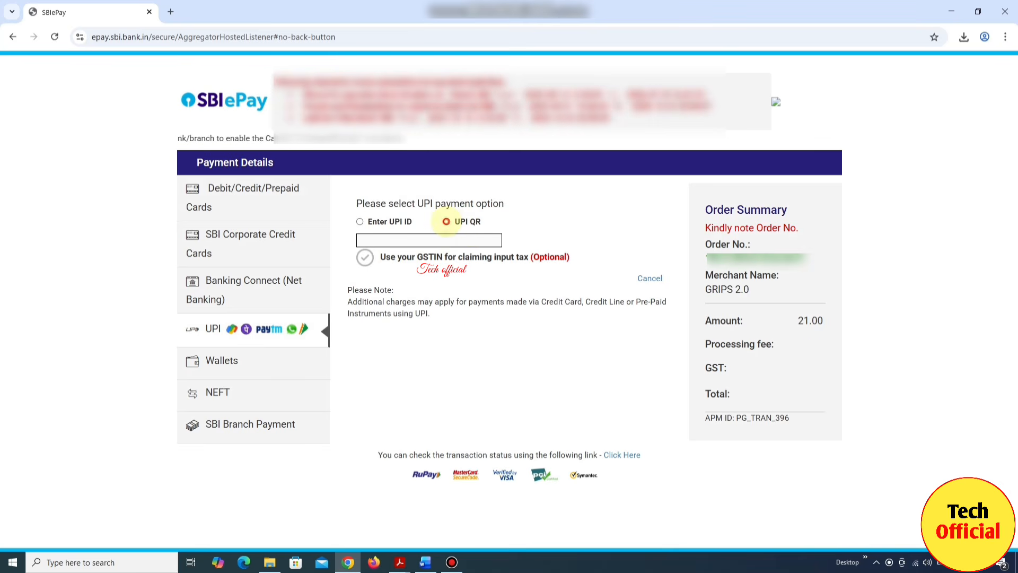
click(510, 281)
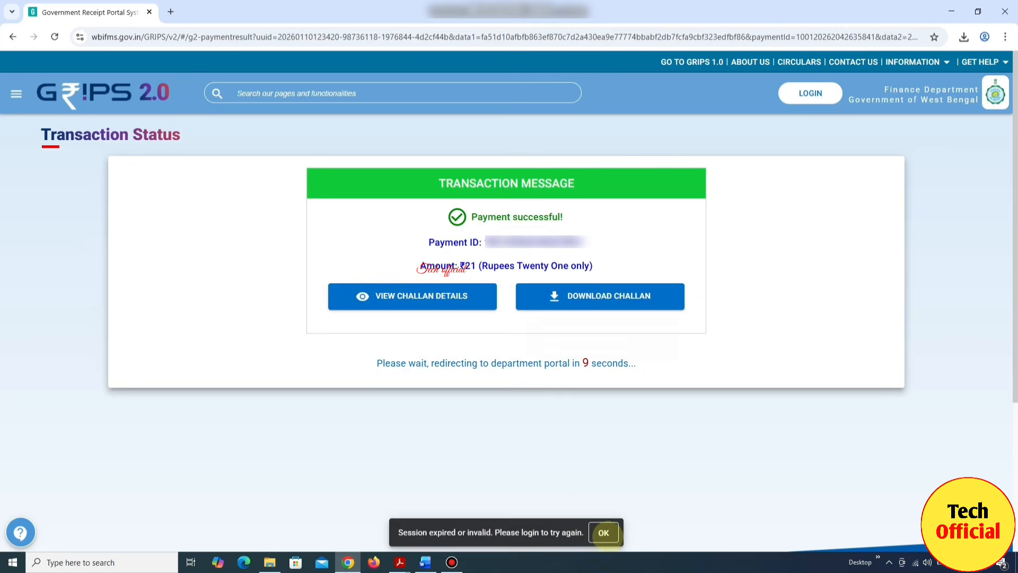
click(602, 529)
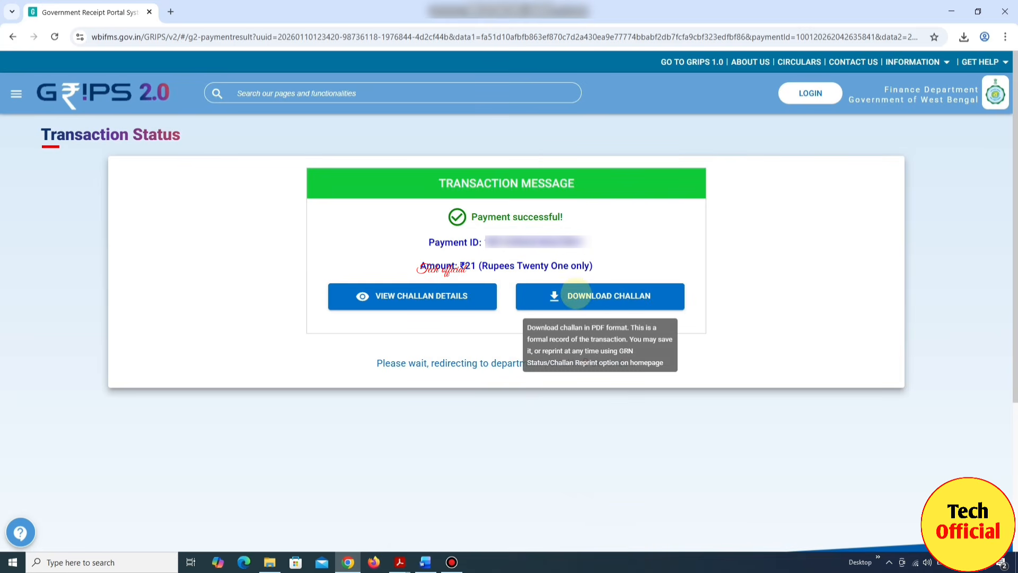
- Download the payment challan PDF, then close the Acrobat window
click(601, 294)
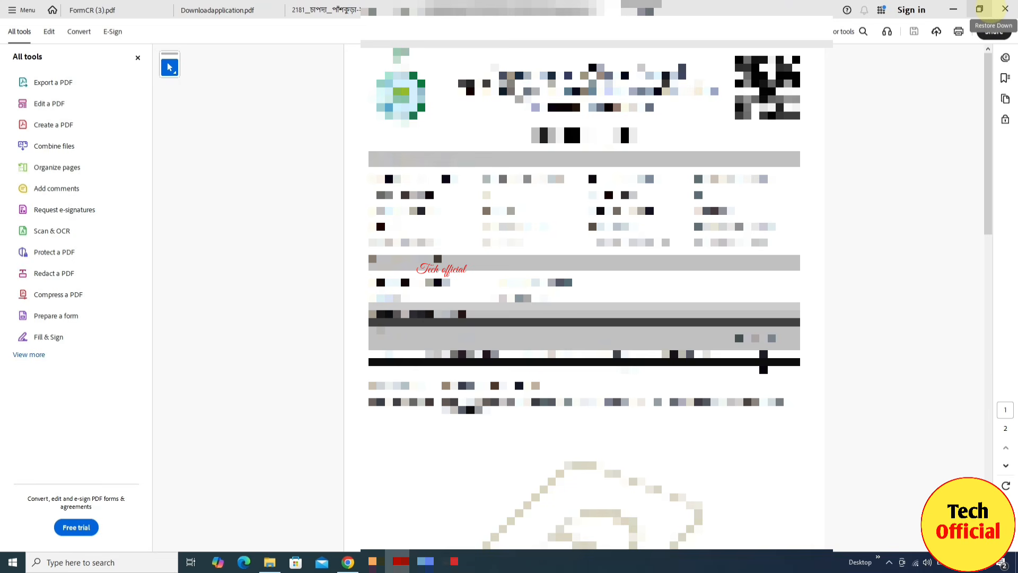
click(1005, 8)
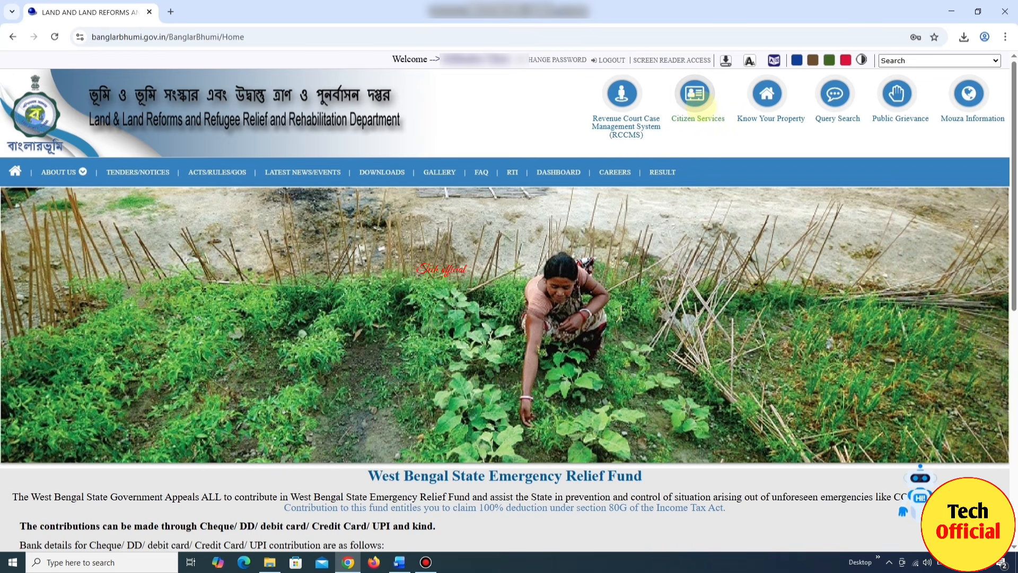
- Go to Citizen Services > GRN Search with REVENUE as the request type
click(700, 103)
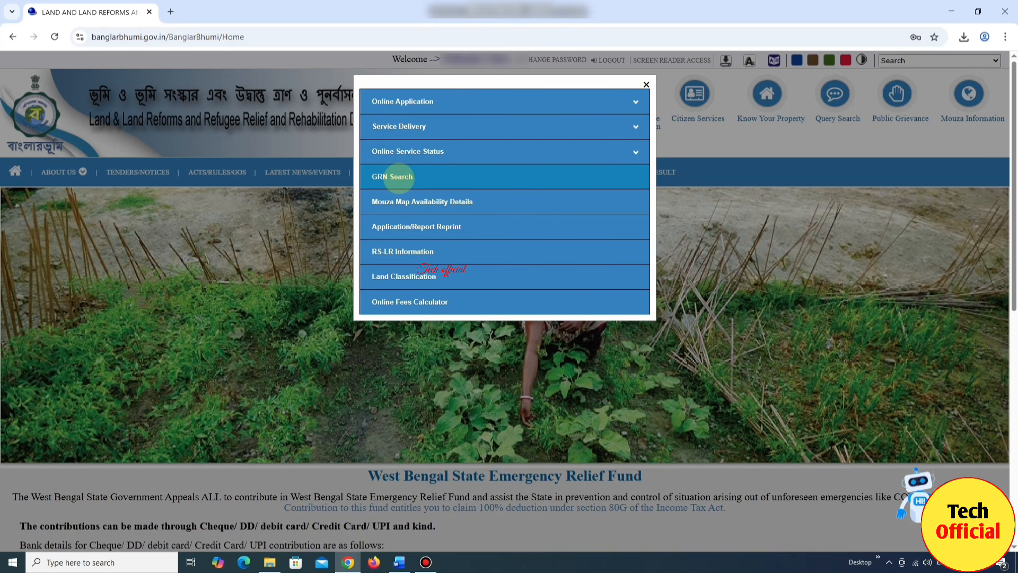
click(398, 177)
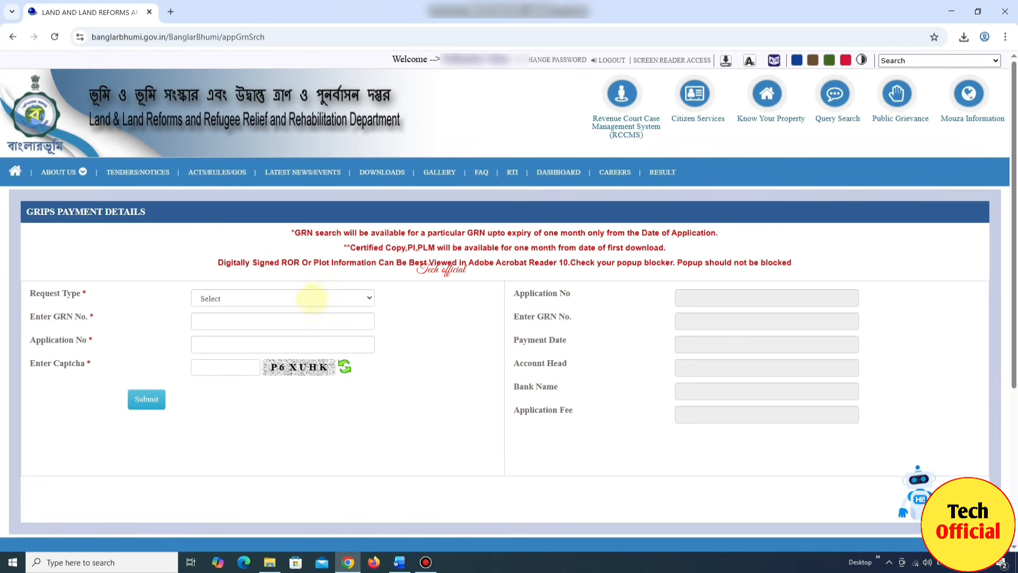
click(309, 298)
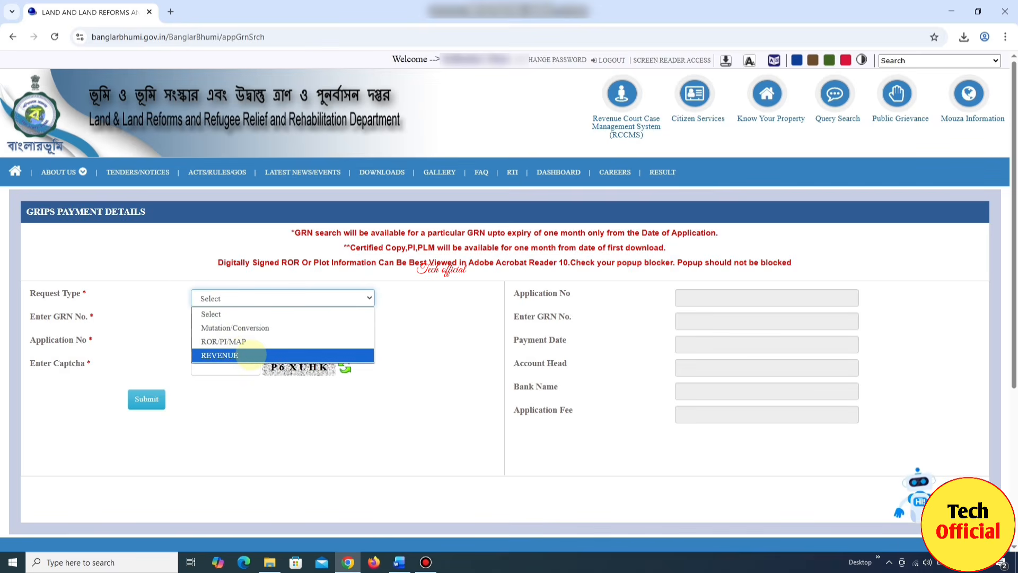
click(250, 354)
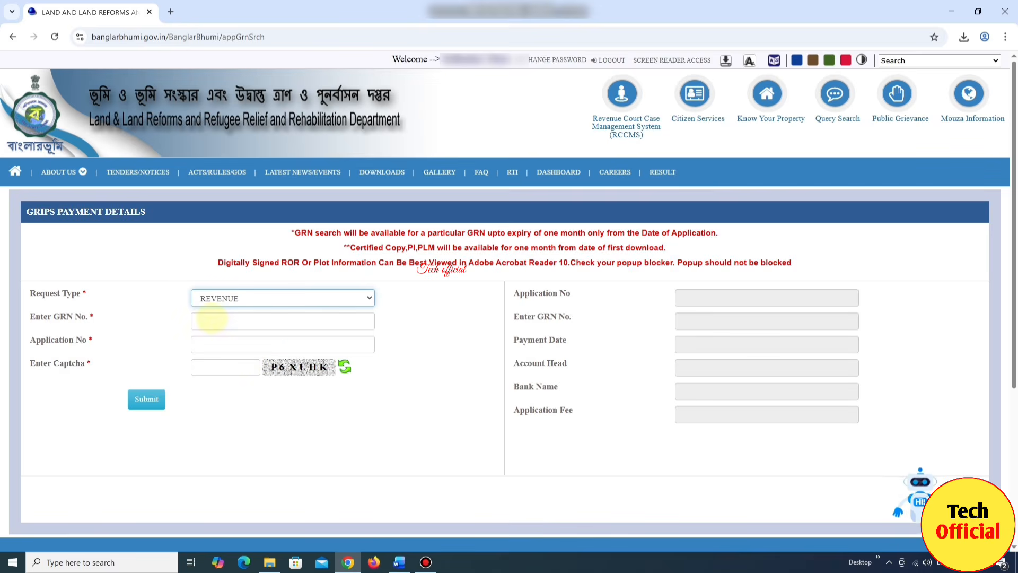
- Enter the GRN and captcha, submit, and confirm the shown payment details
click(211, 320)
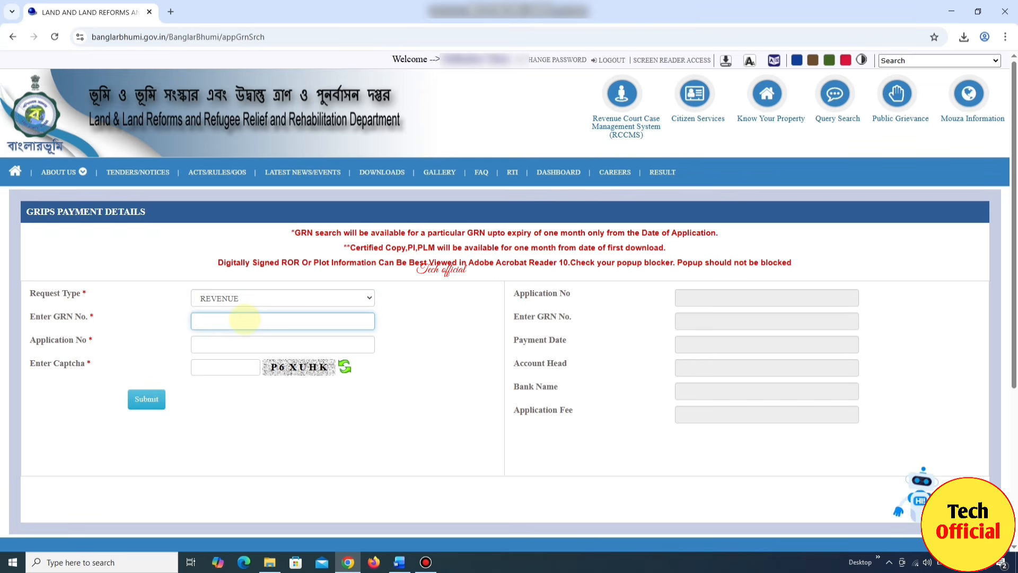
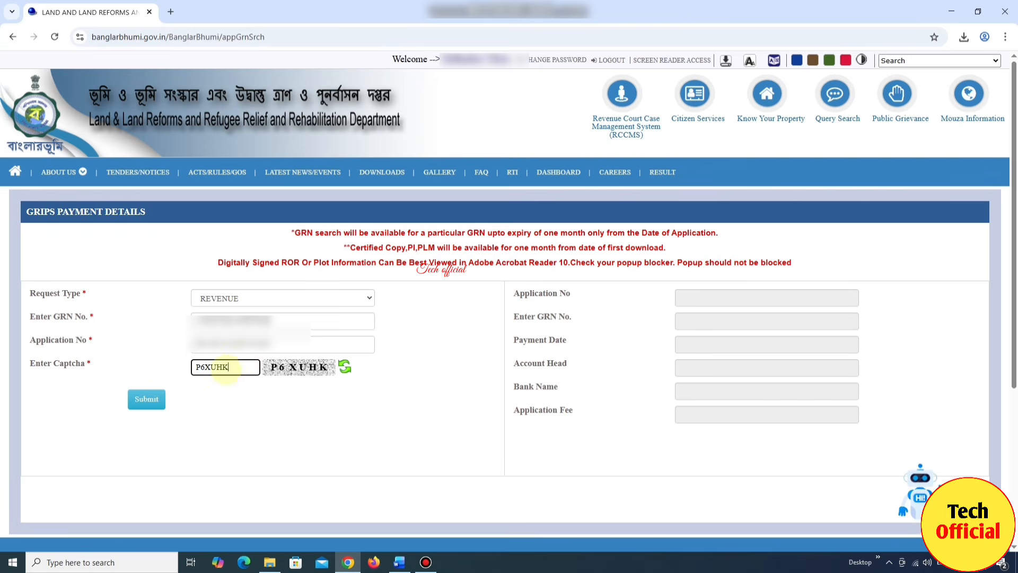
click(146, 399)
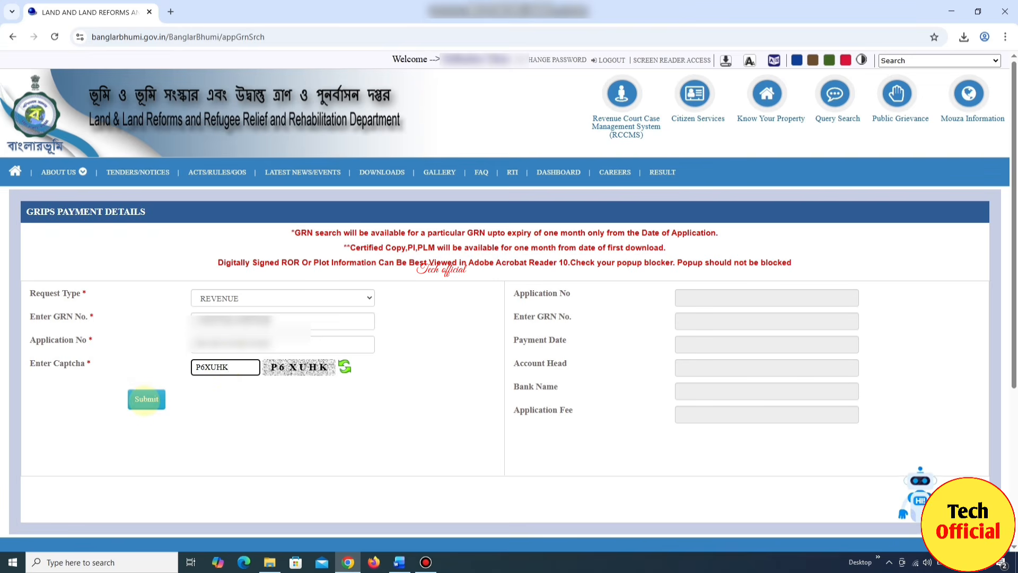
click(146, 398)
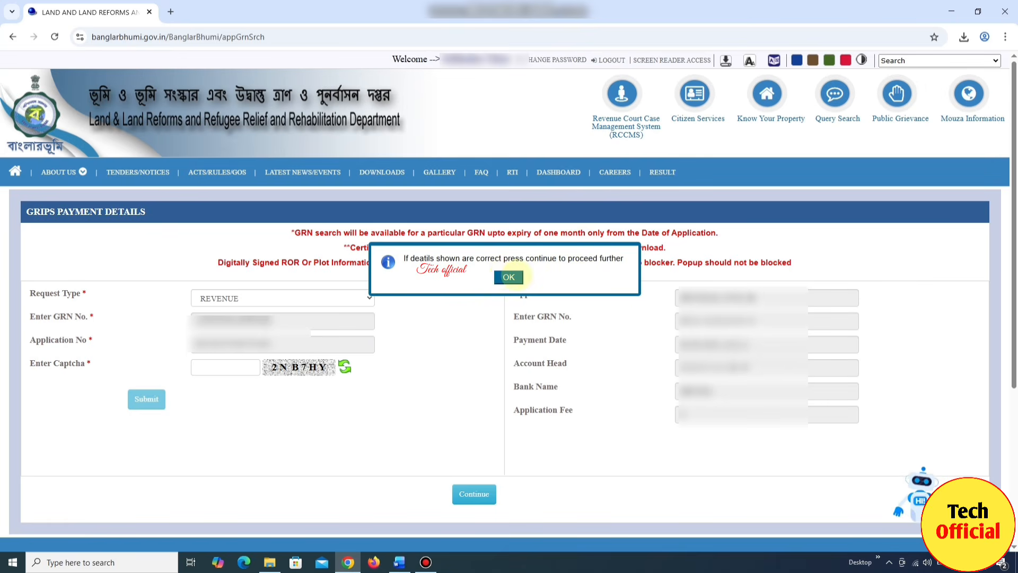
click(508, 277)
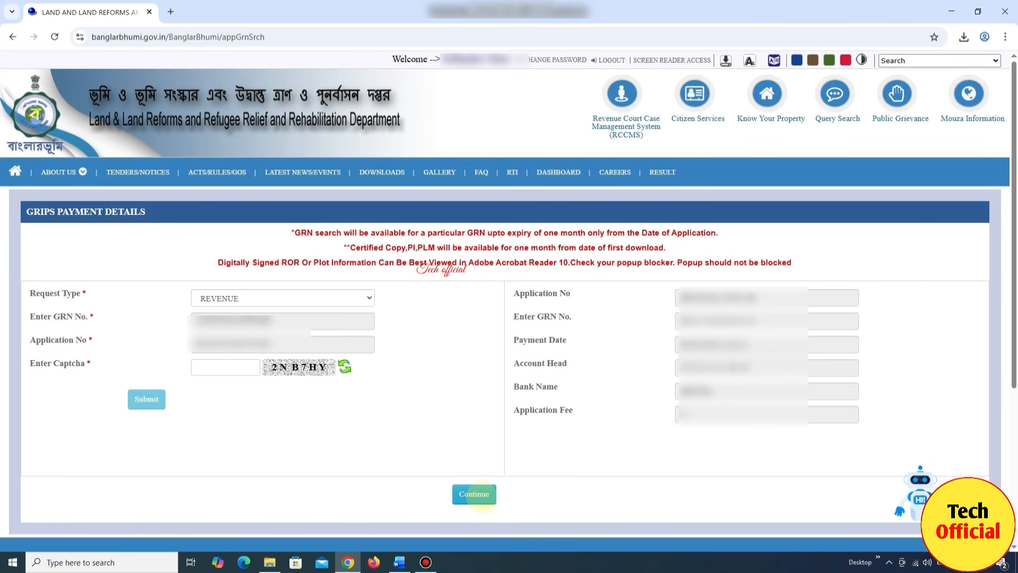
click(474, 493)
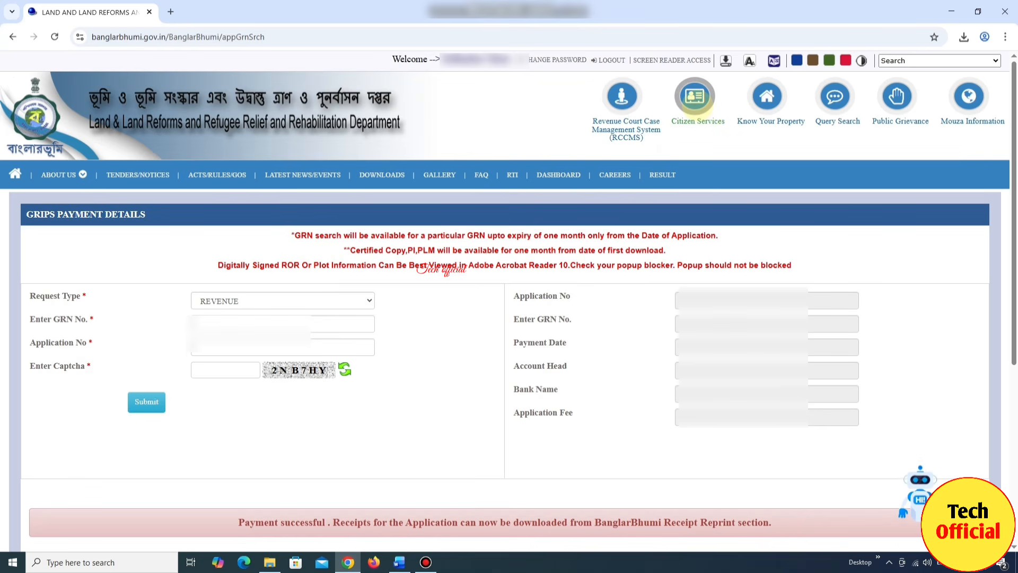
click(694, 97)
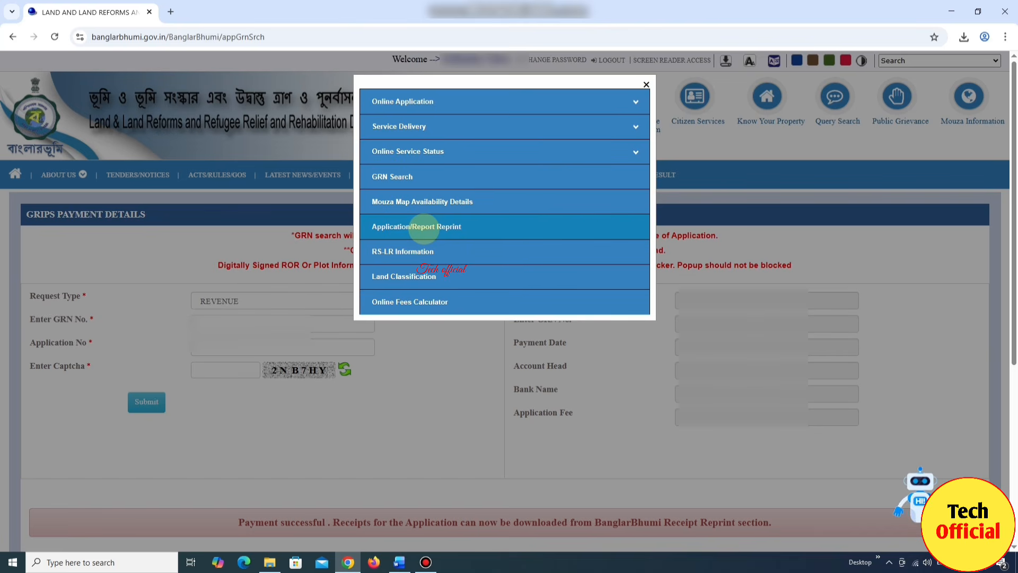
- On the Application/Report Reprint page, choose Revenue Receipt as the type and select the khatian number
click(424, 228)
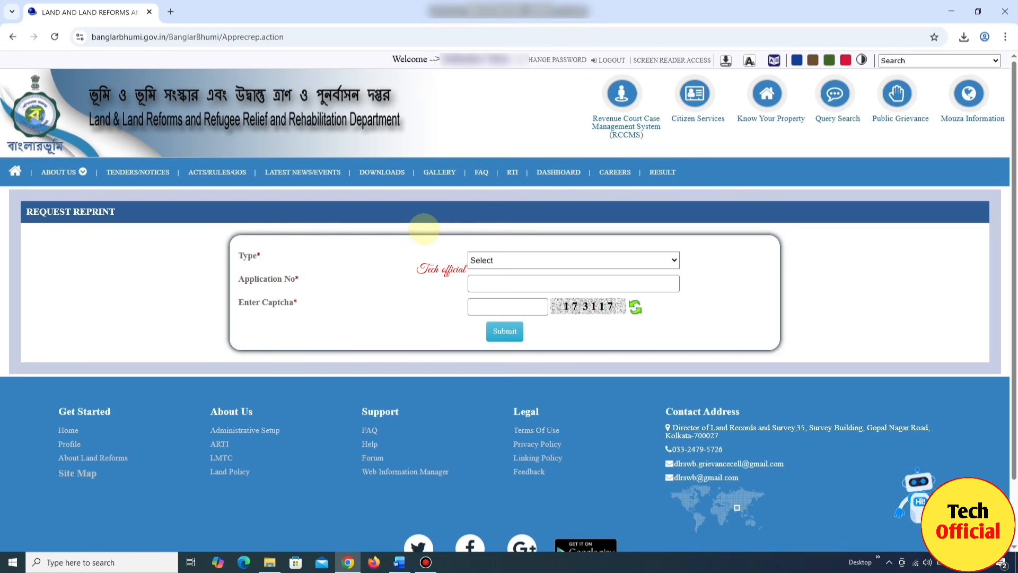
click(505, 261)
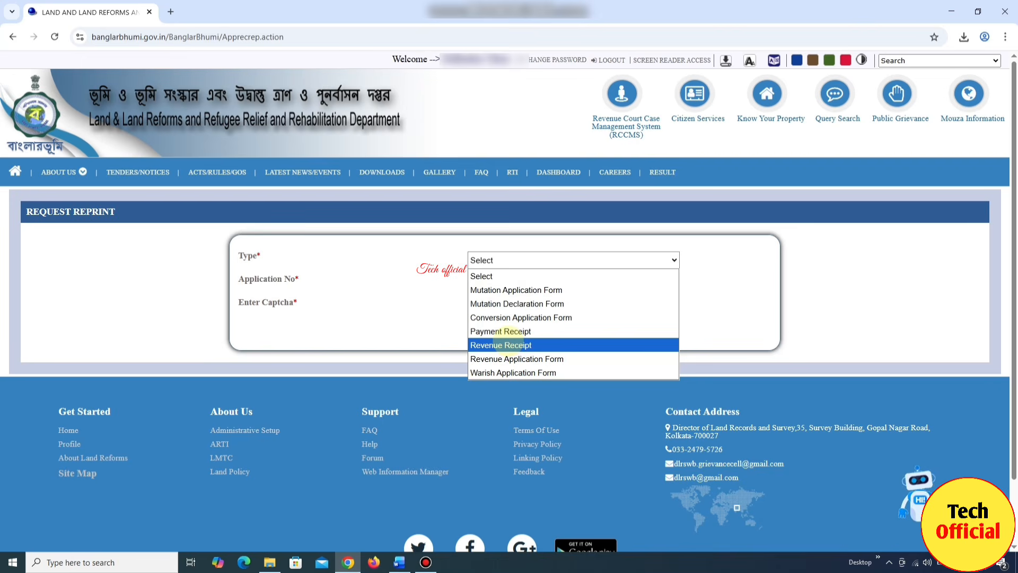
click(501, 344)
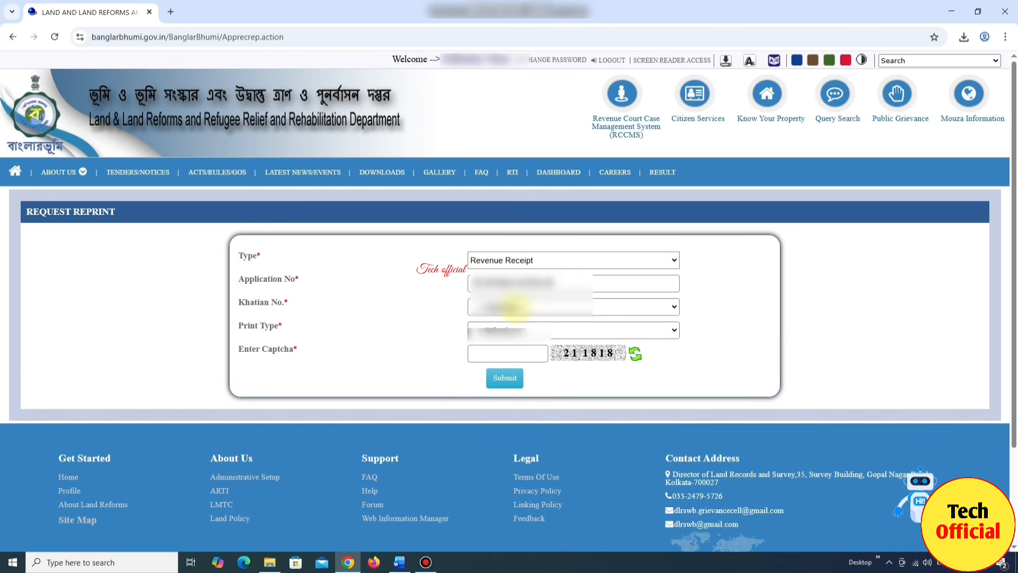
click(514, 307)
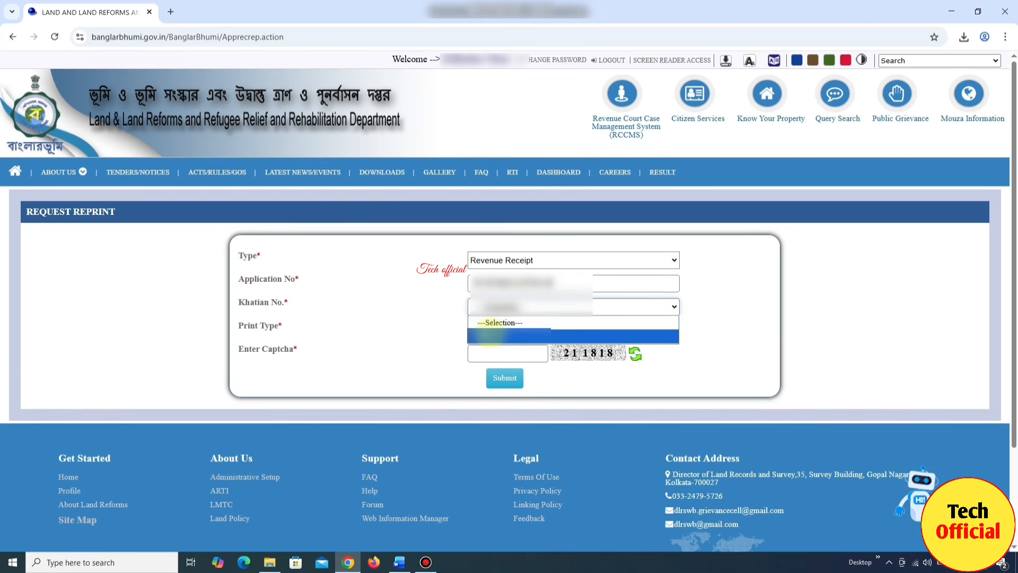
click(487, 335)
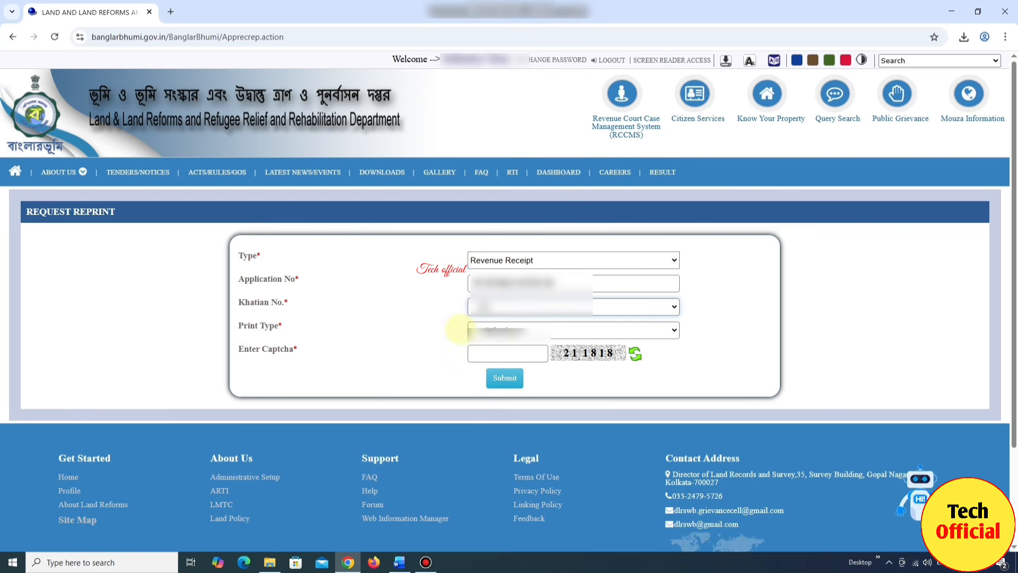
- Set the print type to Bengali, enter the captcha code, and submit the reprint request
click(485, 330)
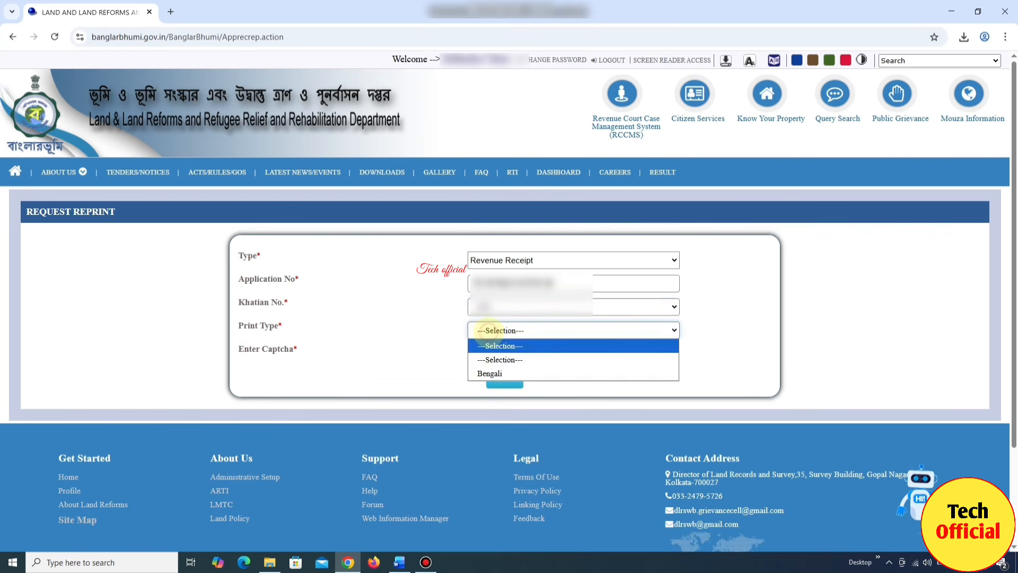
click(485, 330)
click(485, 330)
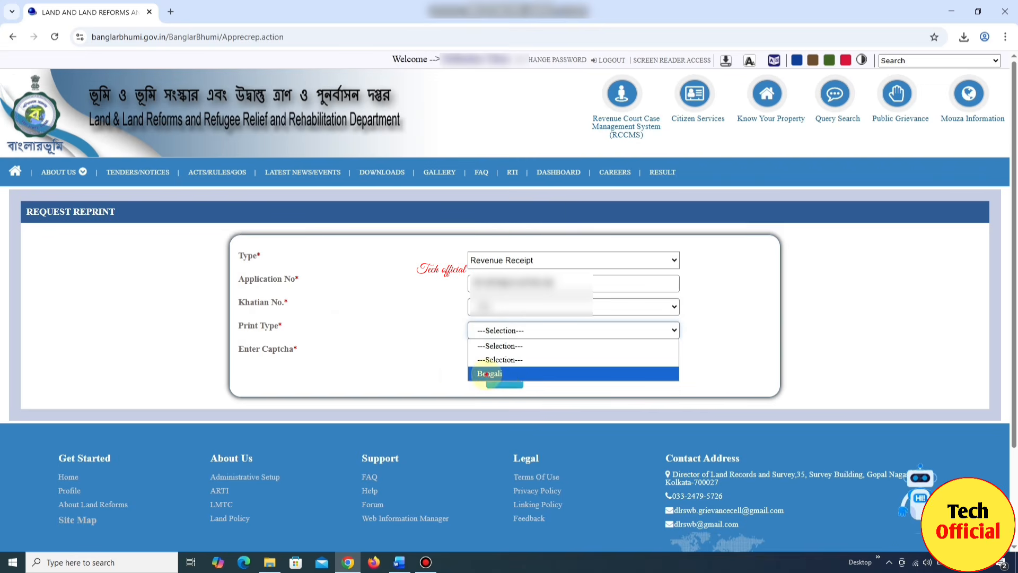
click(486, 373)
click(494, 352)
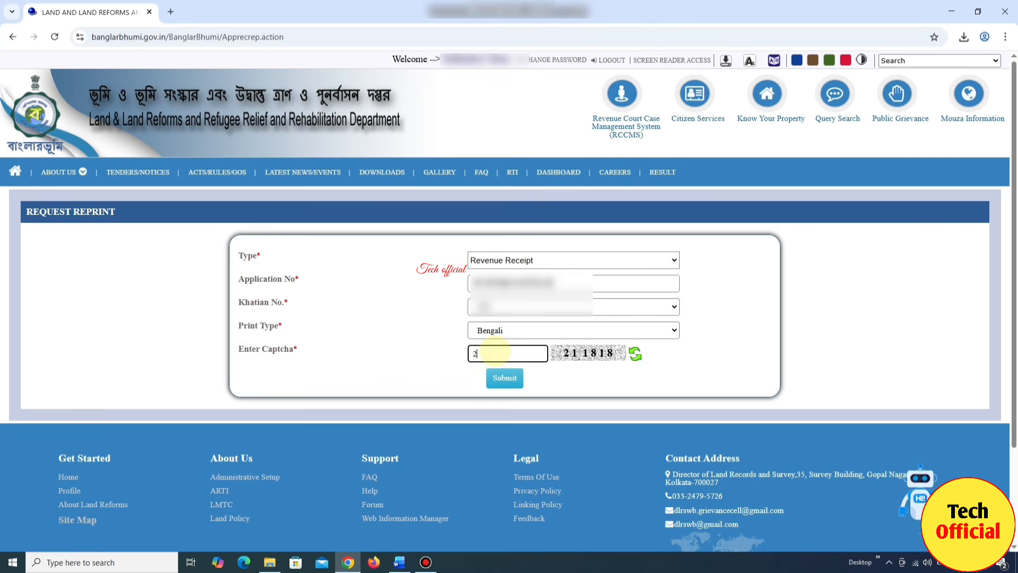
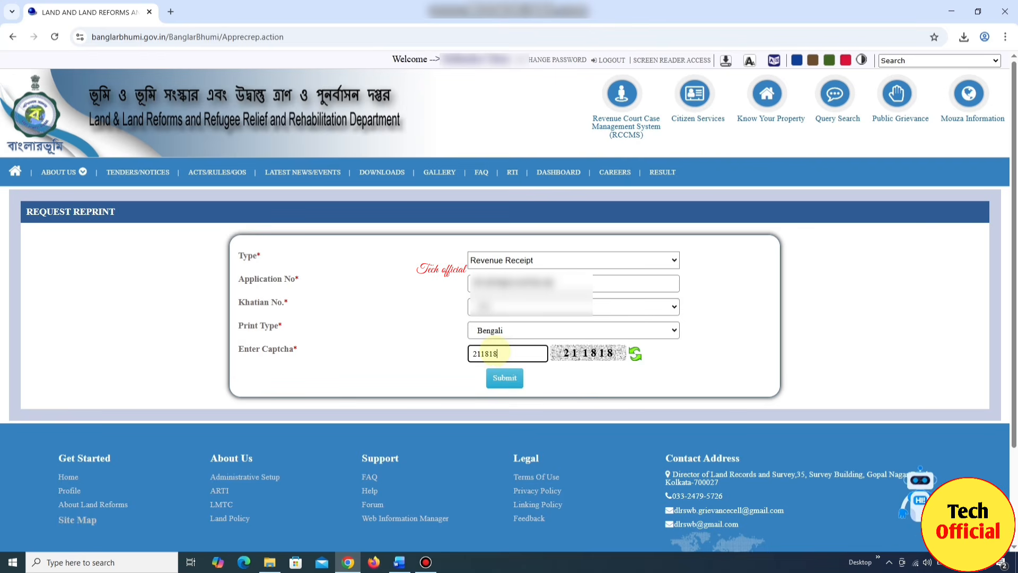
click(569, 380)
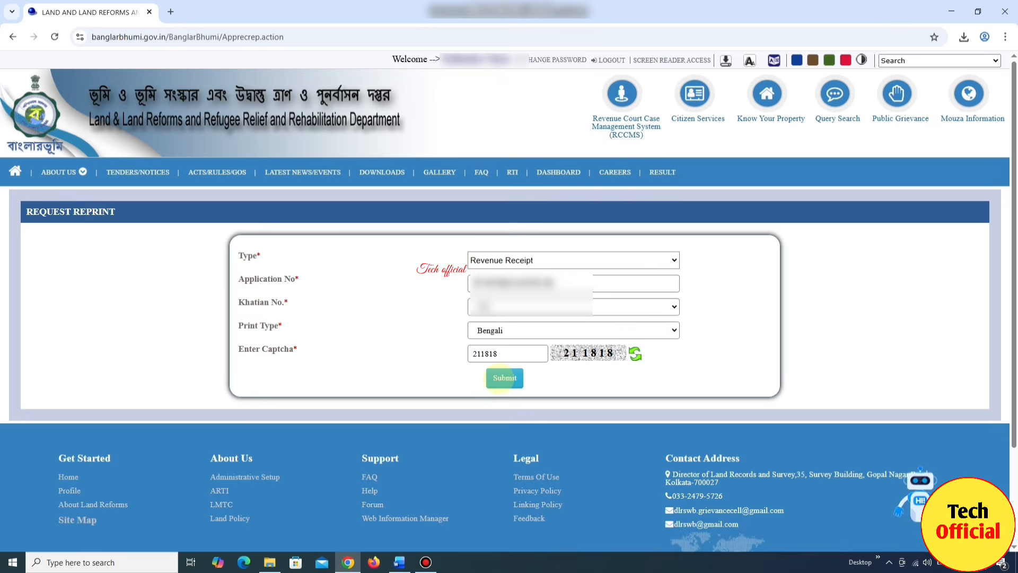
click(500, 379)
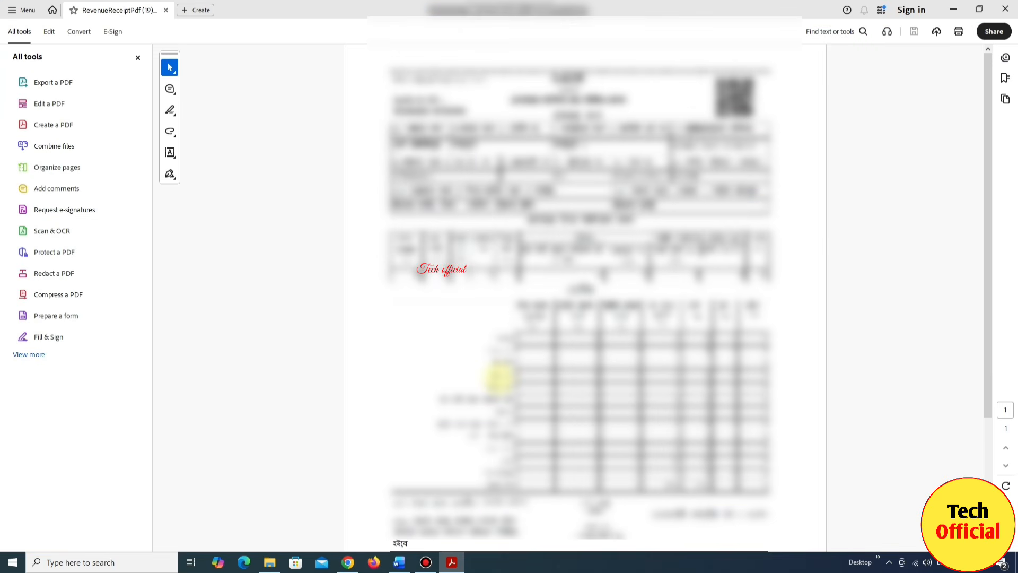